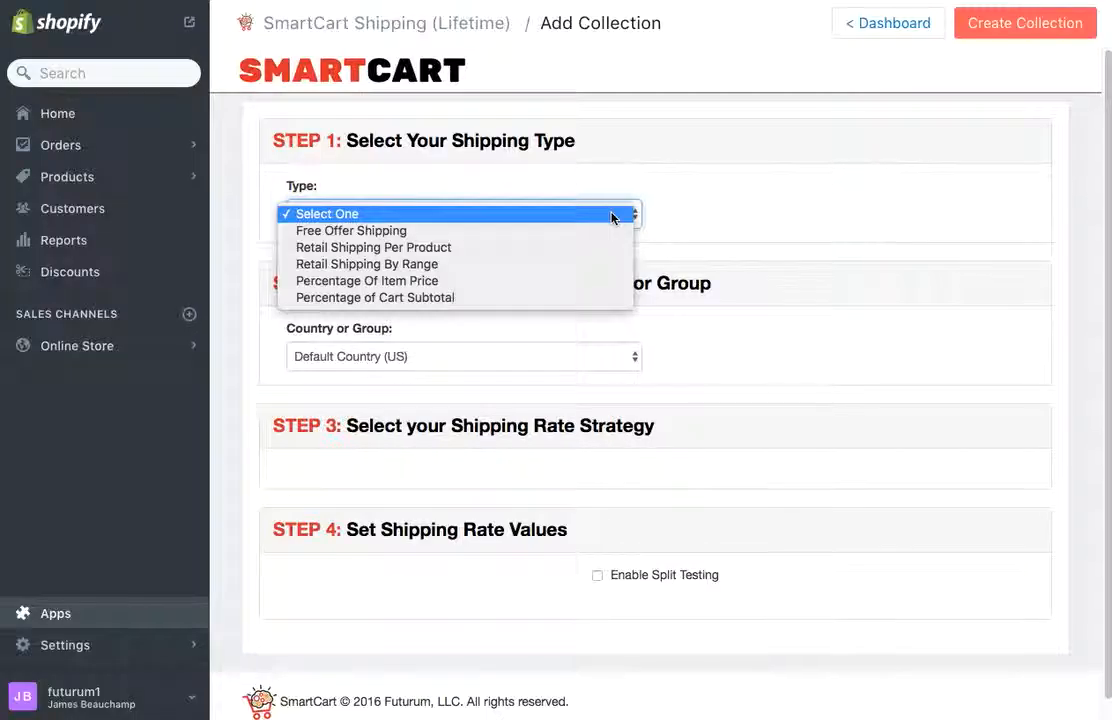
Step: Choose Retail Shipping By Range in the Type dropdown for the new collection
{"action": "left_click", "coordinate": [600, 265]}
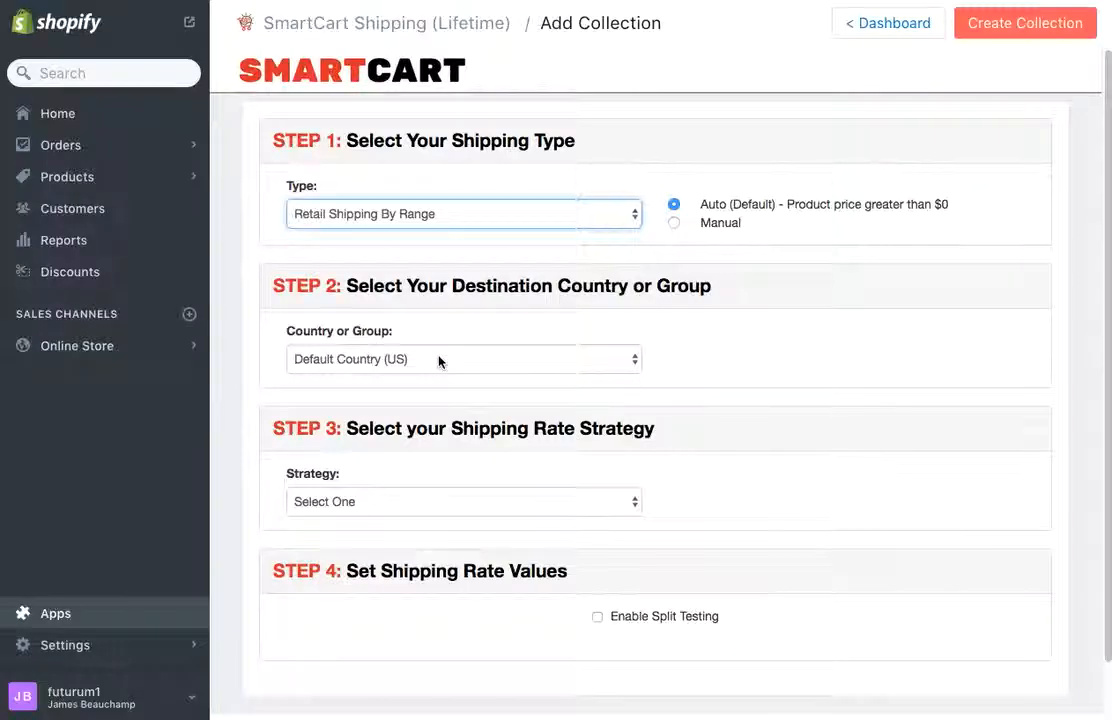
Step: Select the Shipping Rate By Cart Subtotal strategy
{"action": "left_click", "coordinate": [624, 505]}
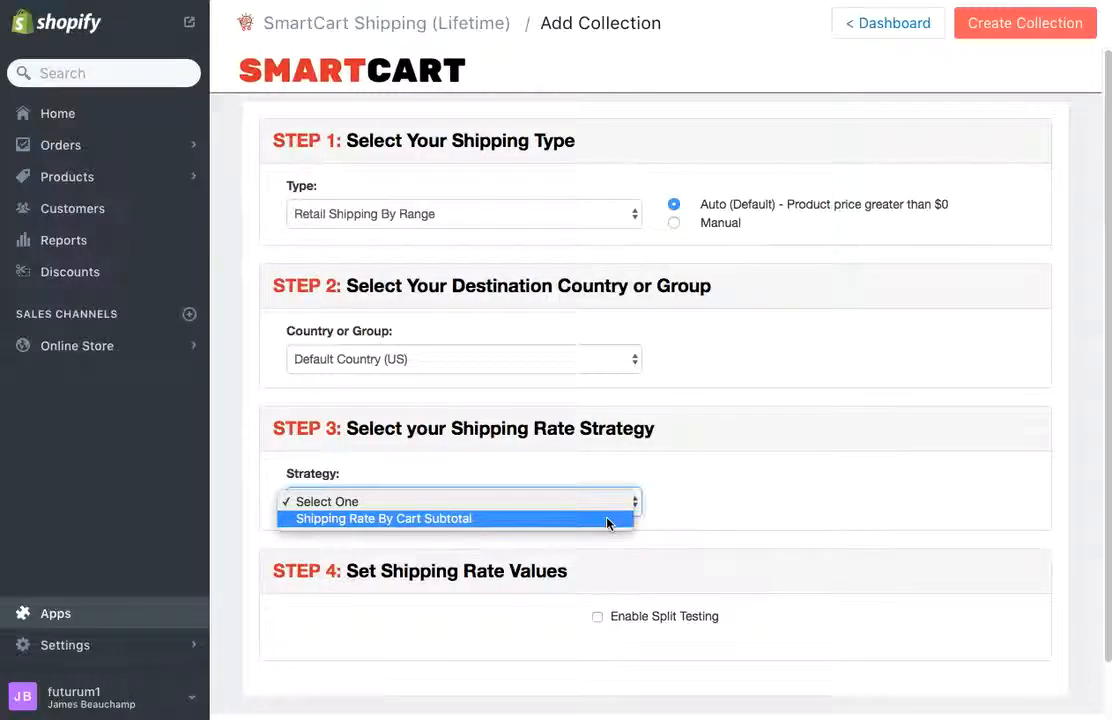
{"action": "left_click", "coordinate": [607, 521]}
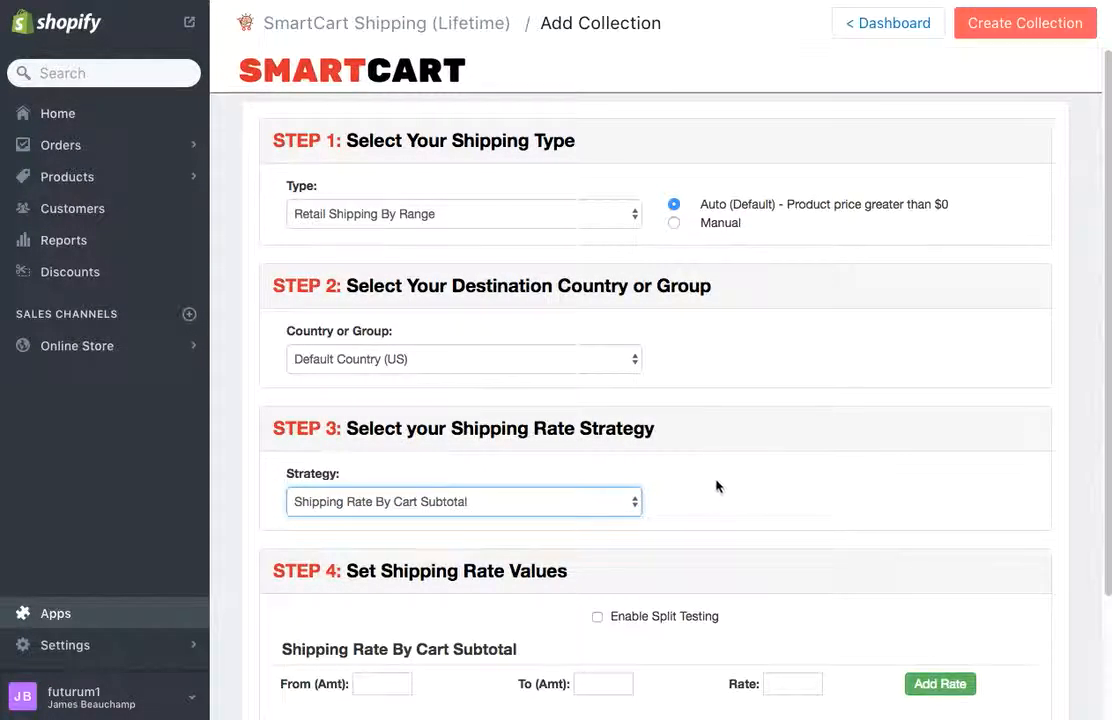
{"action": "scroll", "coordinate": [717, 488], "scroll_direction": "down", "scroll_amount": 2}
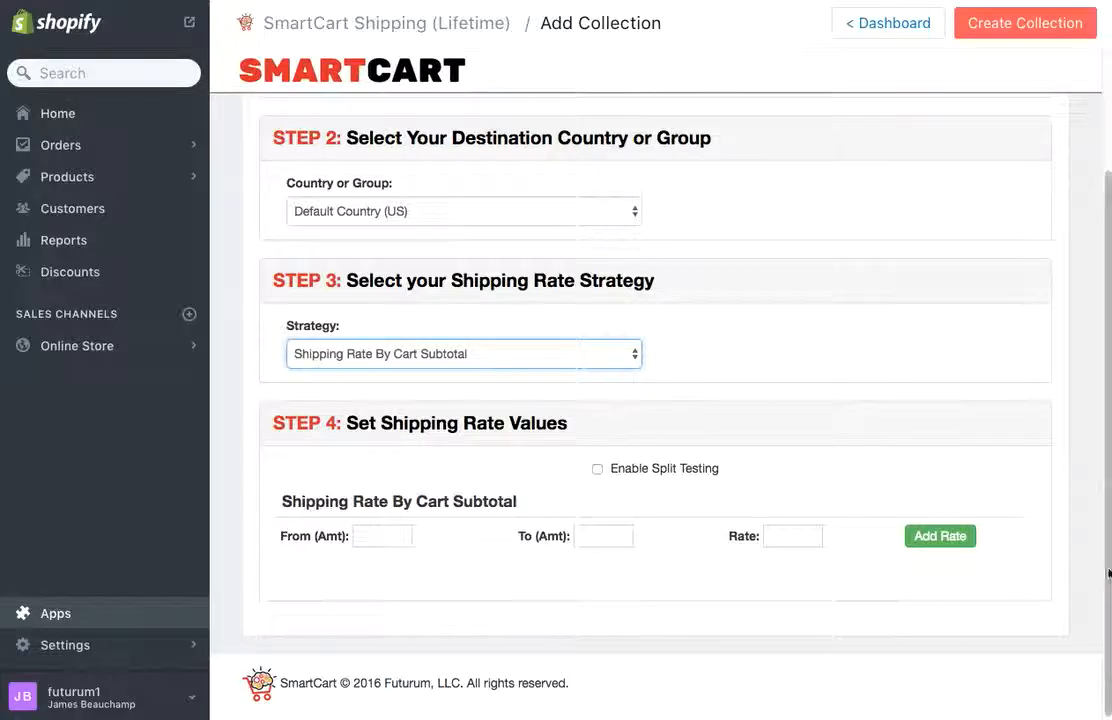
Step: Add four more subtotal rate rows, giving five empty rows
{"action": "left_click", "coordinate": [956, 544]}
{"action": "left_click", "coordinate": [952, 606]}
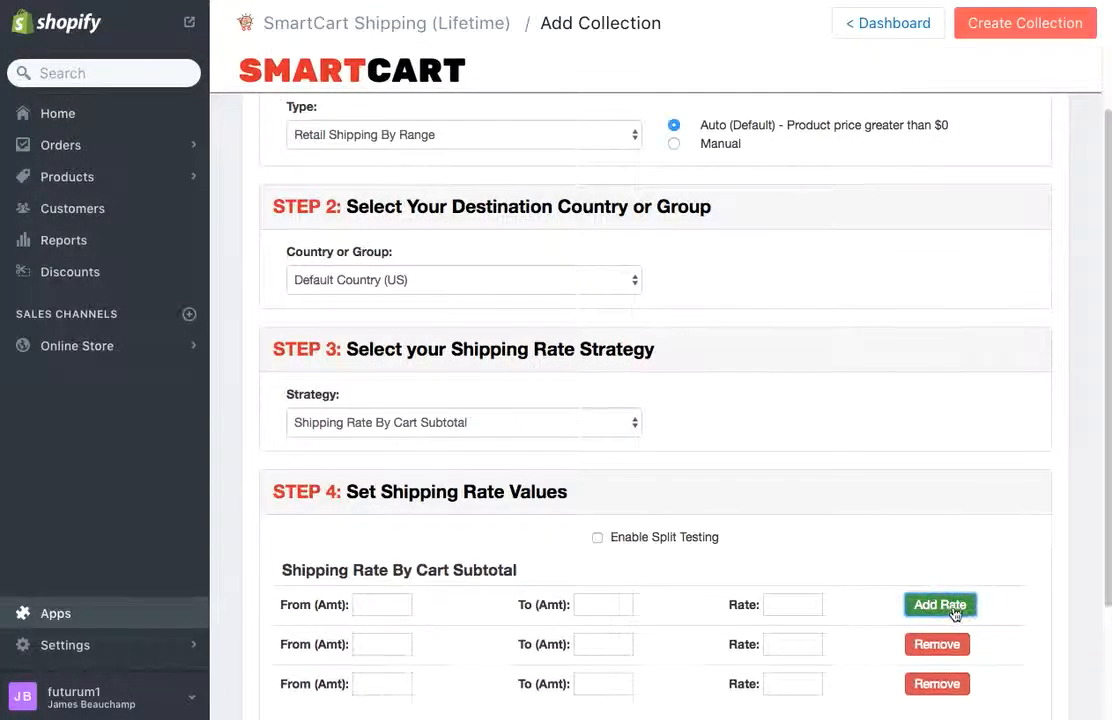
{"action": "left_click", "coordinate": [953, 607]}
{"action": "left_click", "coordinate": [953, 607]}
{"action": "scroll", "coordinate": [886, 521], "scroll_direction": "down", "scroll_amount": 2}
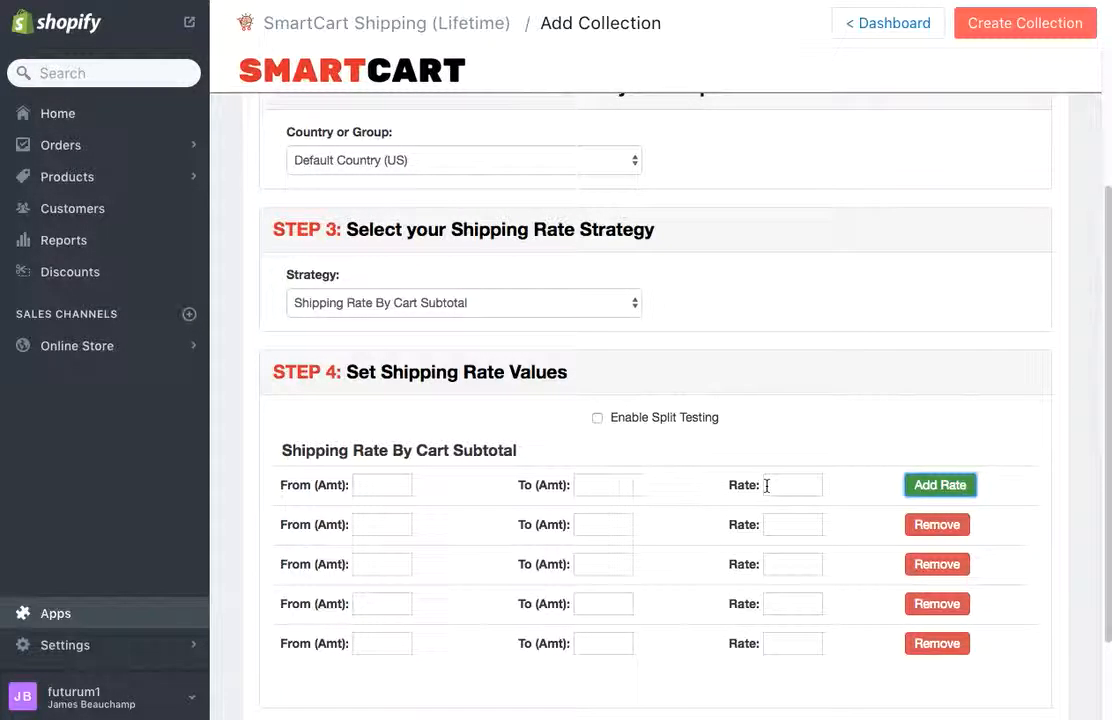
Step: Fill the first rate row: From 0.01, To 14.99, Rate 4.95
{"action": "left_click", "coordinate": [376, 485]}
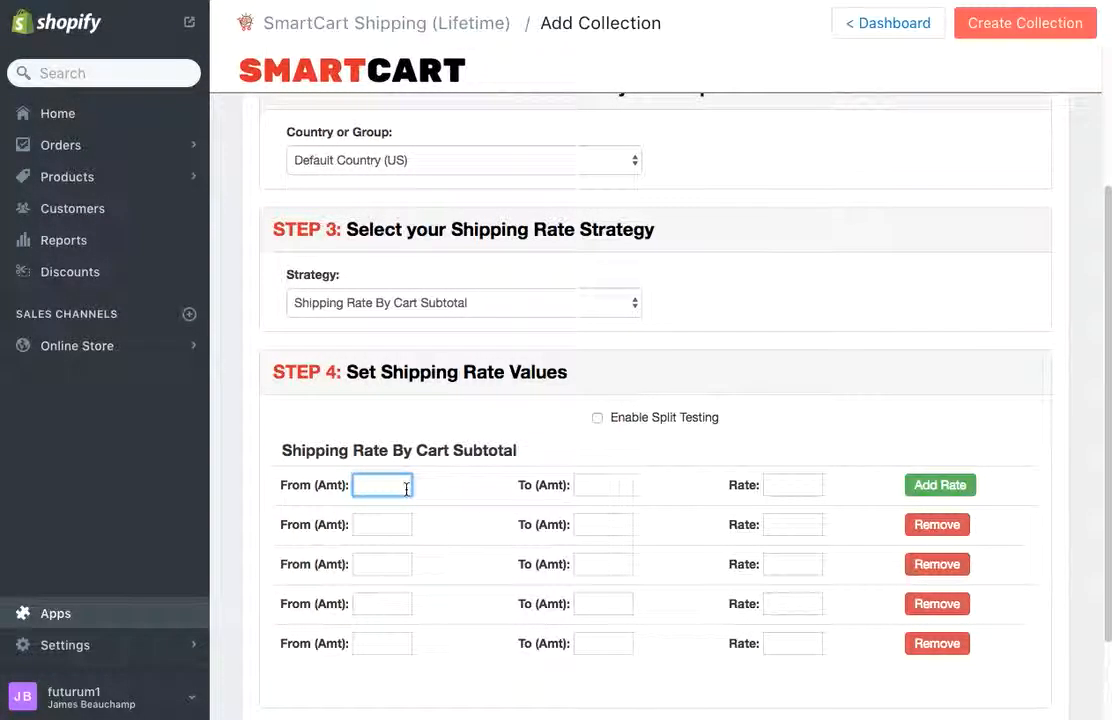
{"action": "type", "text": "0"}
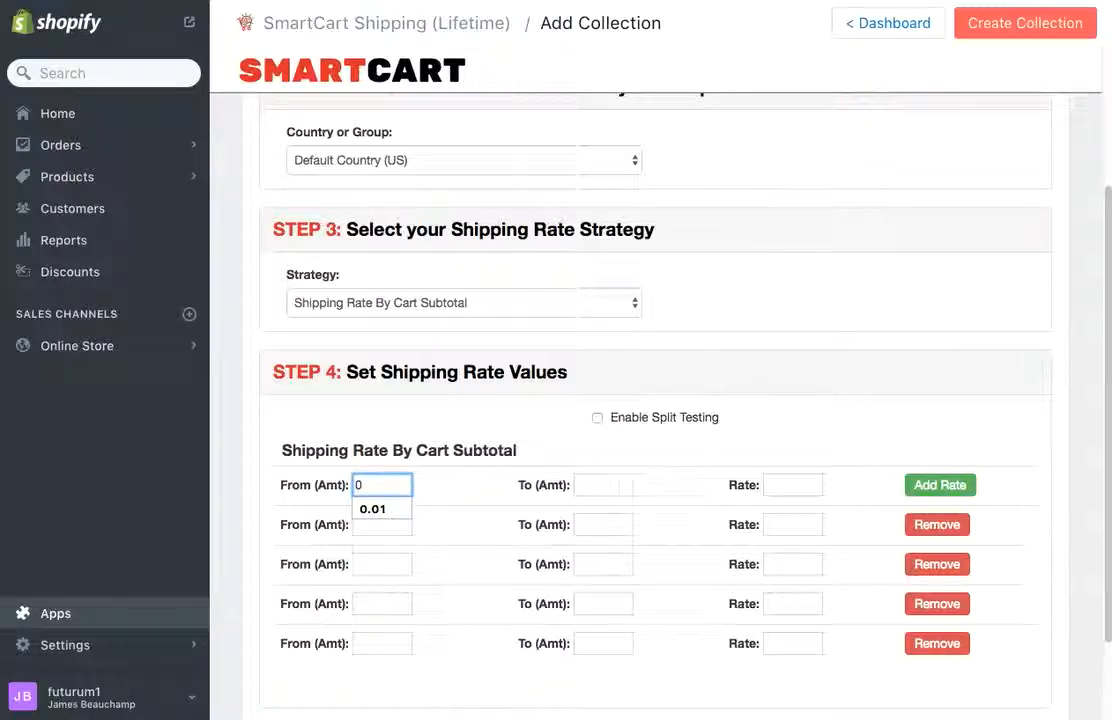
{"action": "type", "text": ".01"}
{"action": "key", "text": "Tab"}
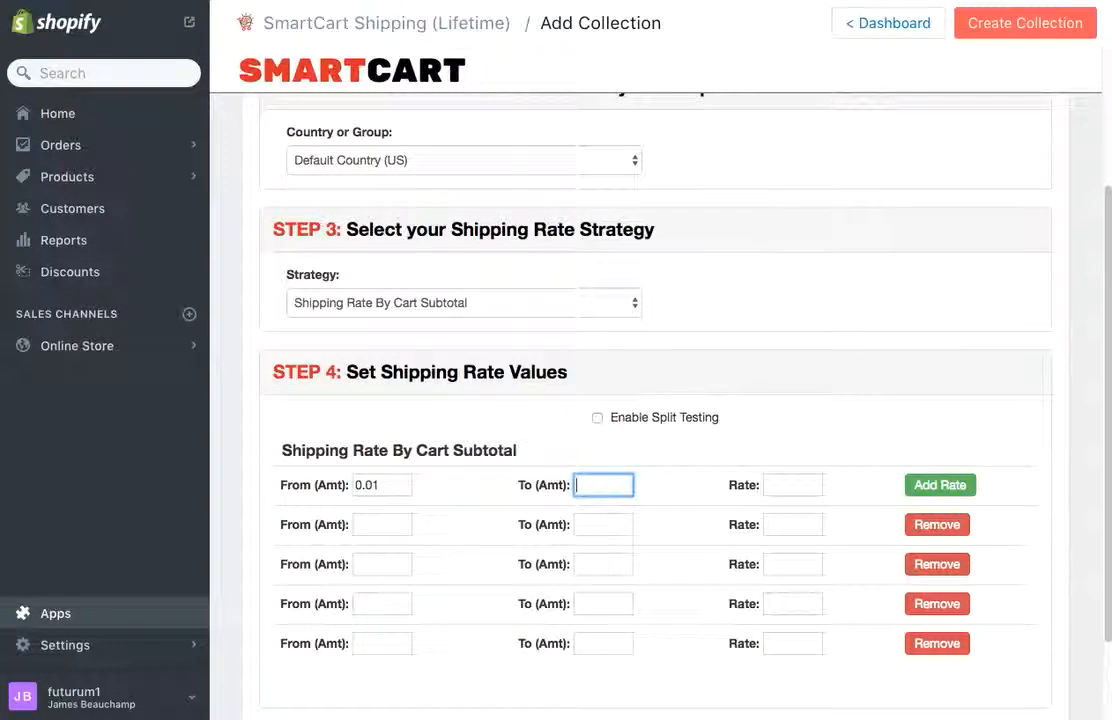
{"action": "type", "text": "14"}
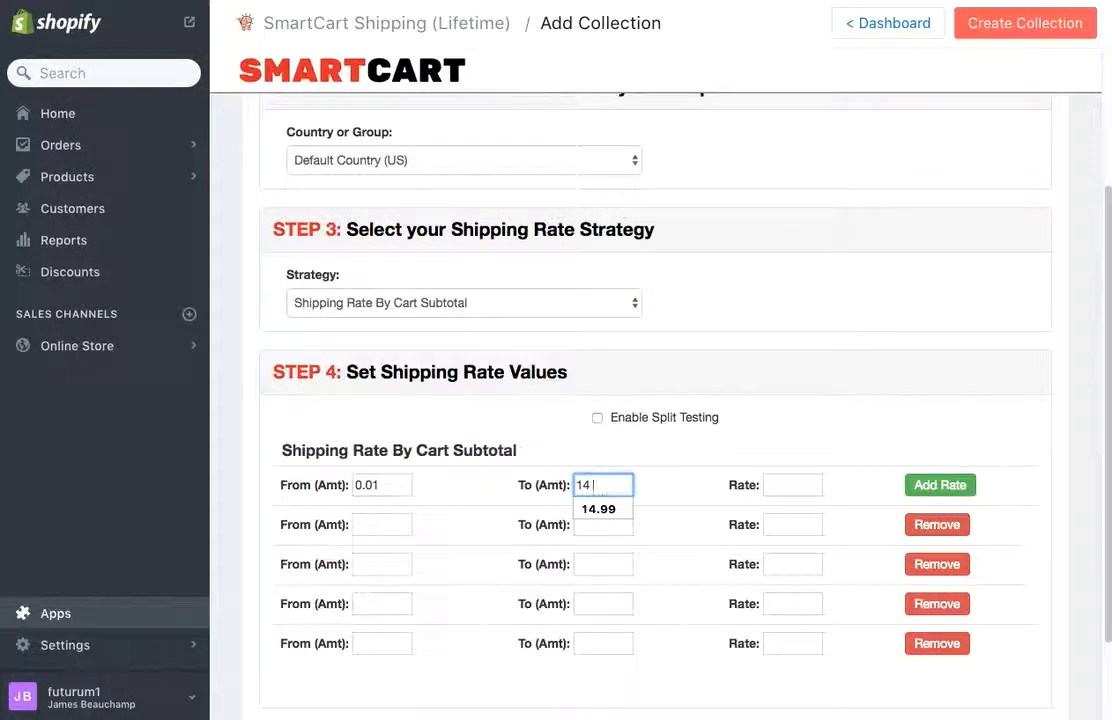
{"action": "type", "text": ".99"}
{"action": "key", "text": "Tab"}
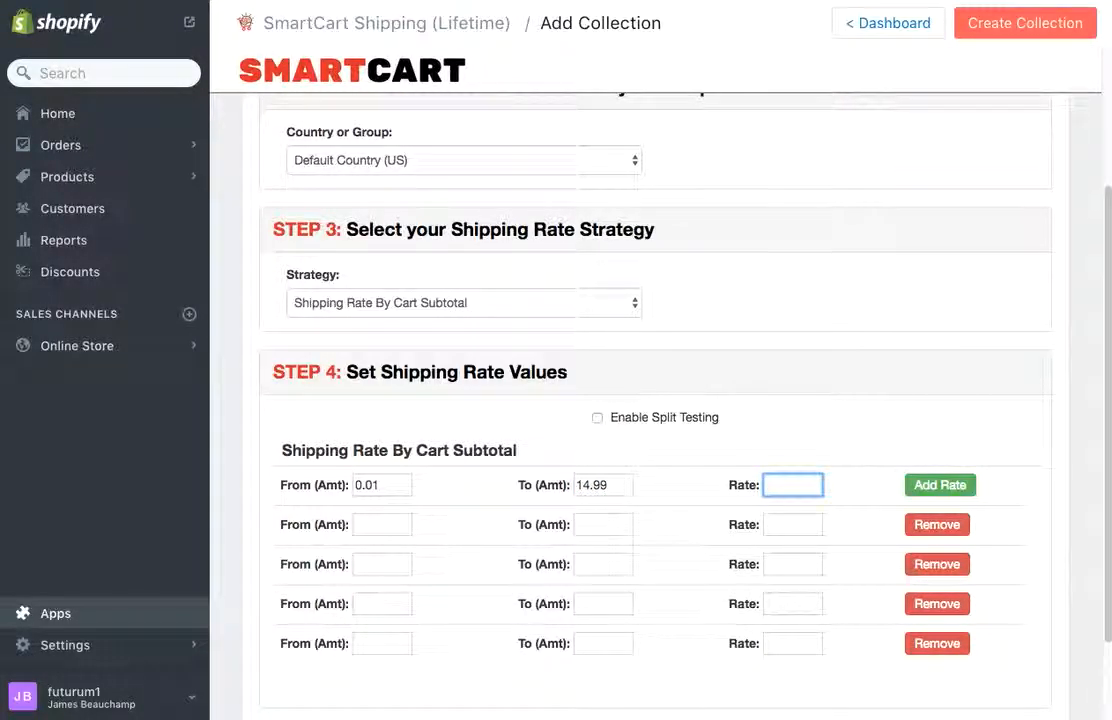
{"action": "type", "text": "4.95"}
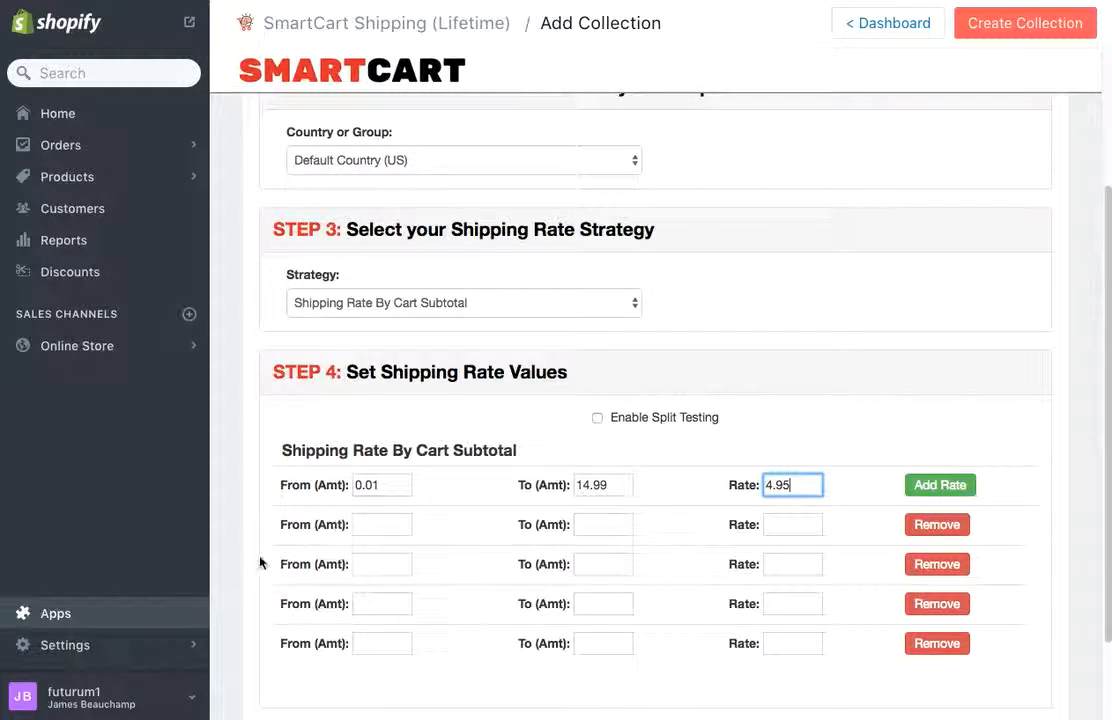
Step: Fill the second rate row: From 15.00, To 24.99, Rate 6.95
{"action": "left_click", "coordinate": [409, 527]}
{"action": "type", "text": "15"}
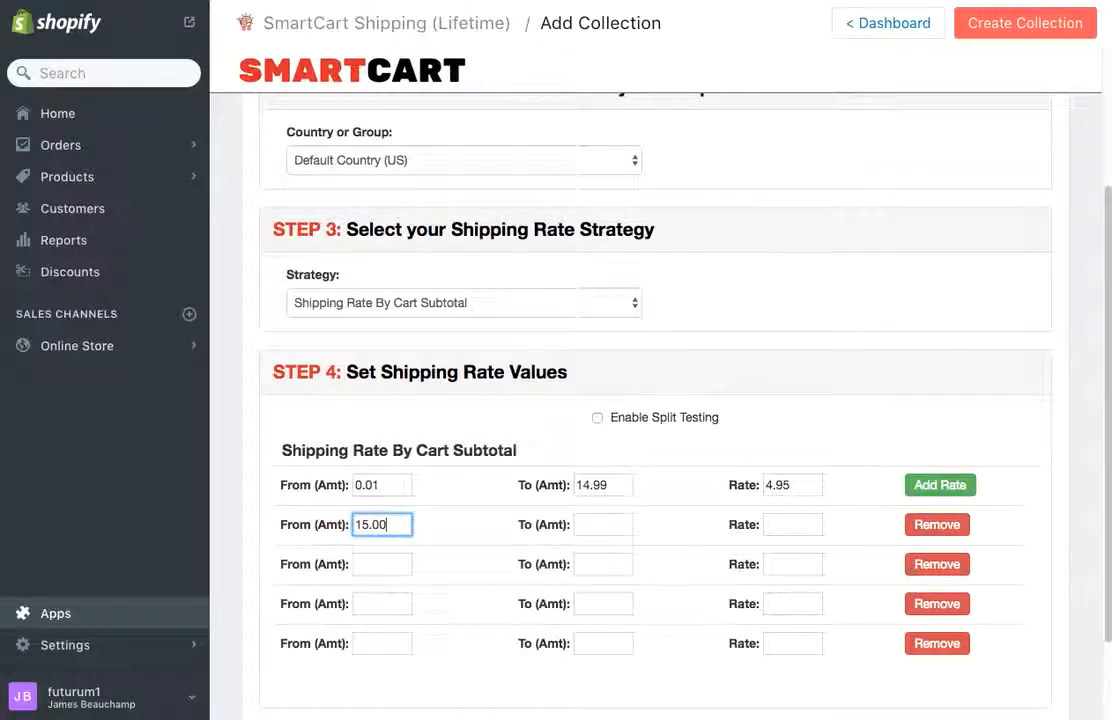
{"action": "key", "text": "Tab"}
{"action": "type", "text": "24."}
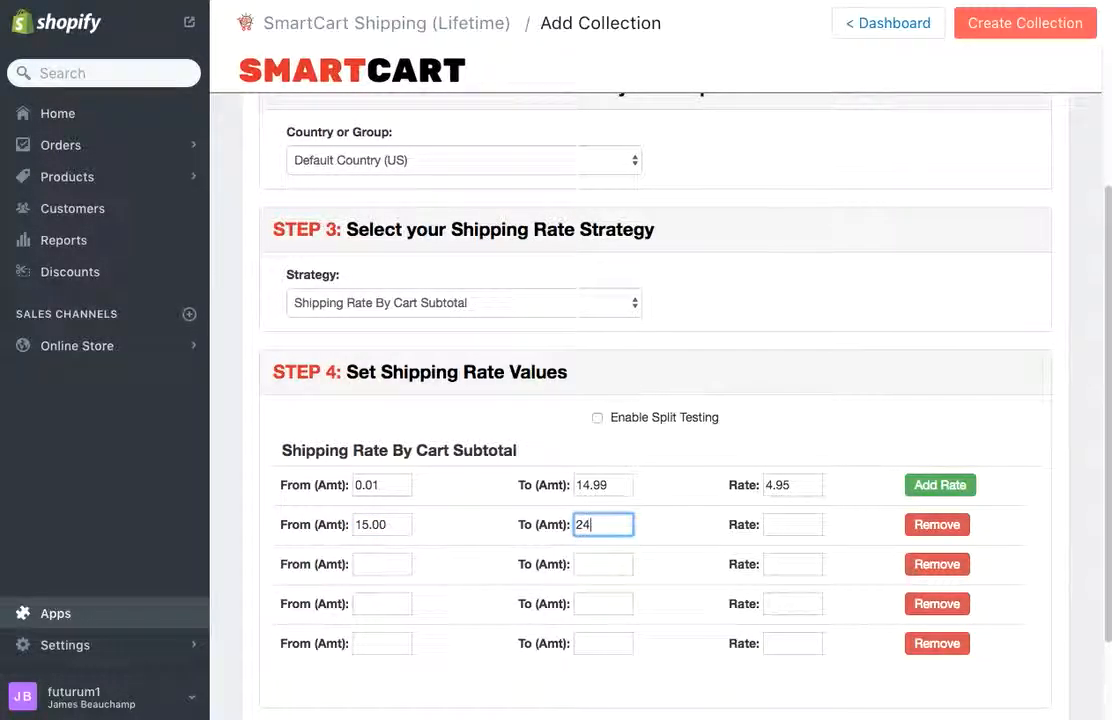
{"action": "key", "text": "Tab"}
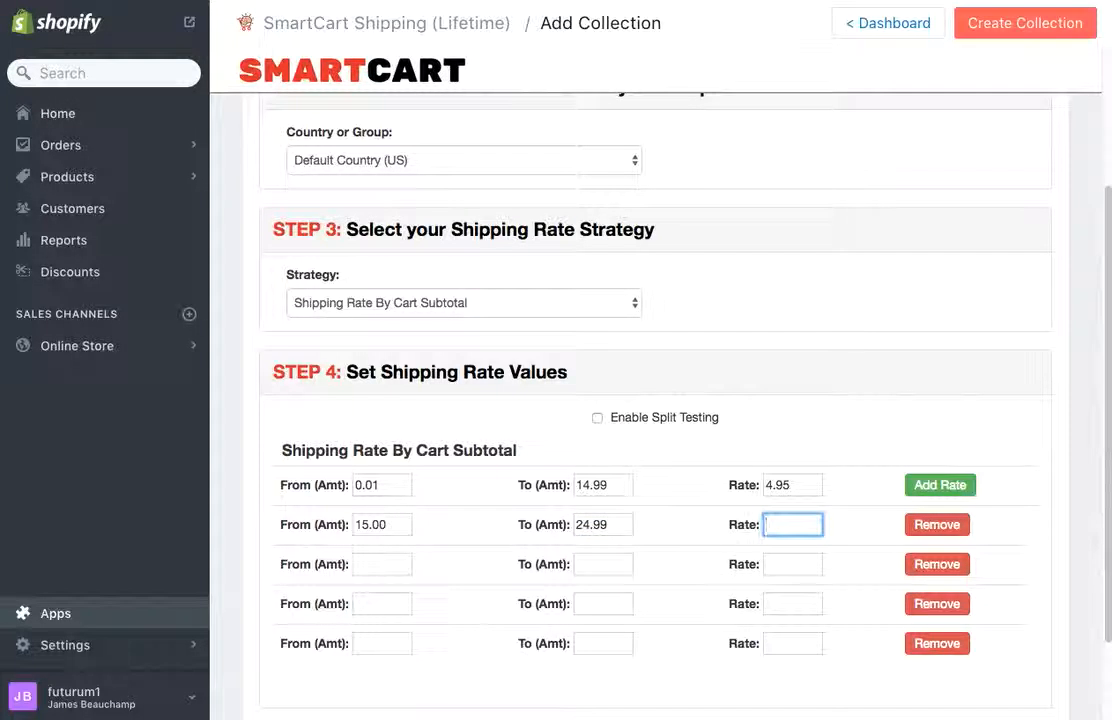
{"action": "type", "text": "6.95"}
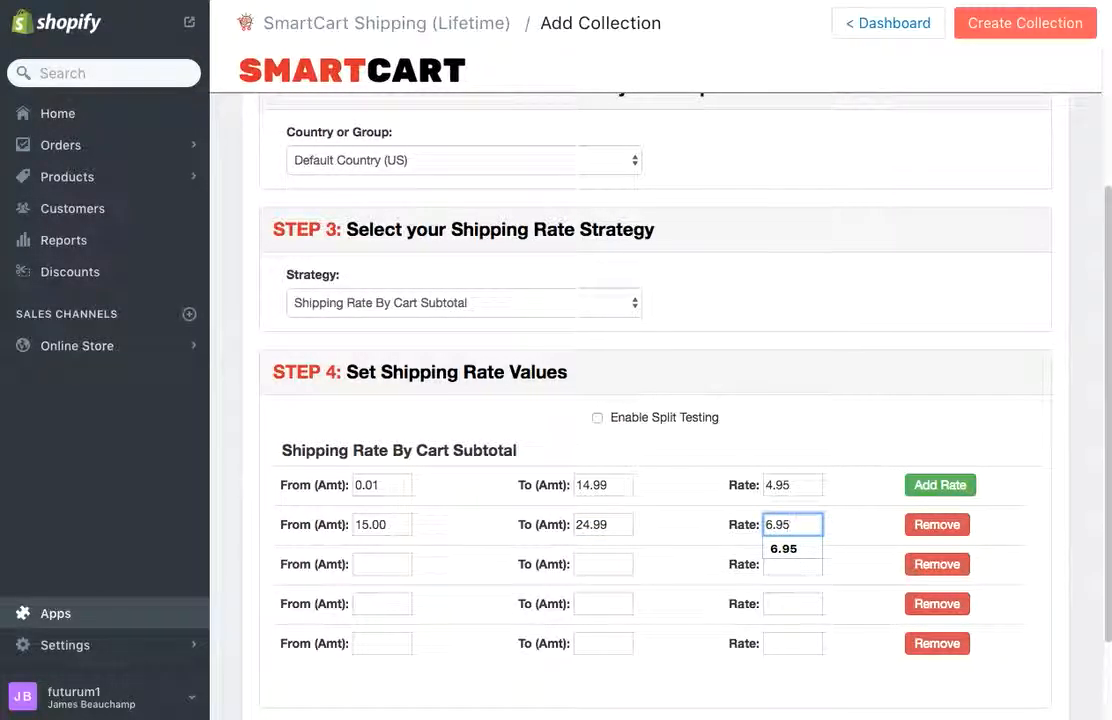
{"action": "left_click", "coordinate": [386, 568]}
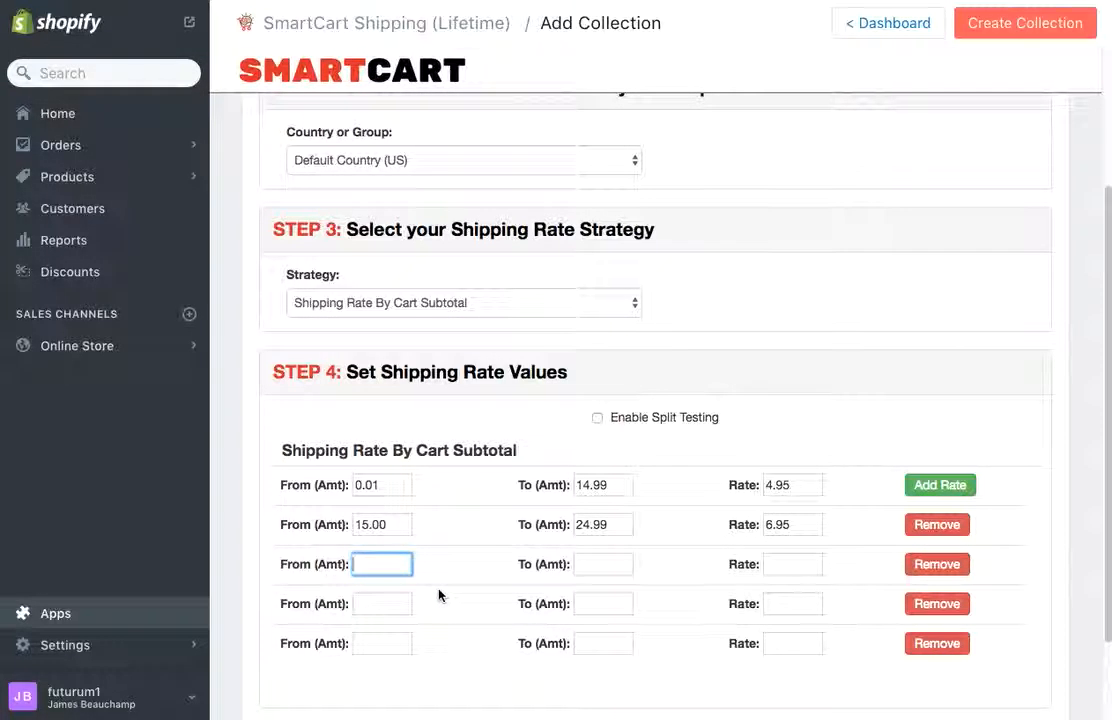
Step: Fill the third rate row: From 25.00, To 34.99, Rate 8.95
{"action": "left_click", "coordinate": [395, 566]}
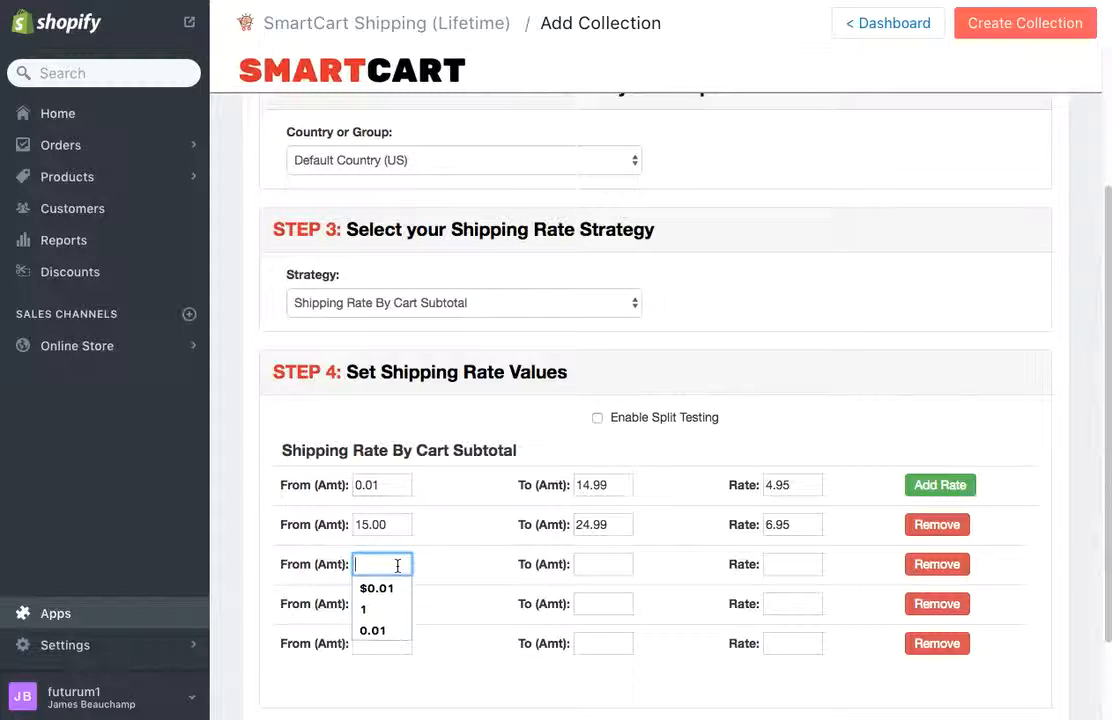
{"action": "type", "text": "25.00"}
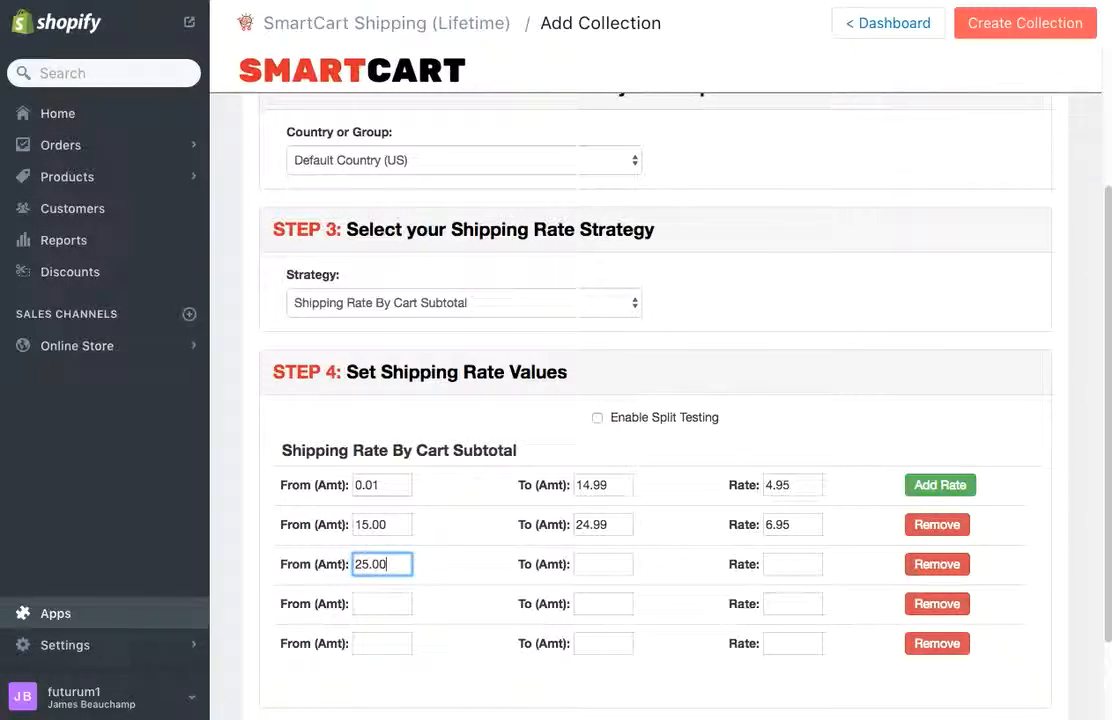
{"action": "key", "text": "Tab"}
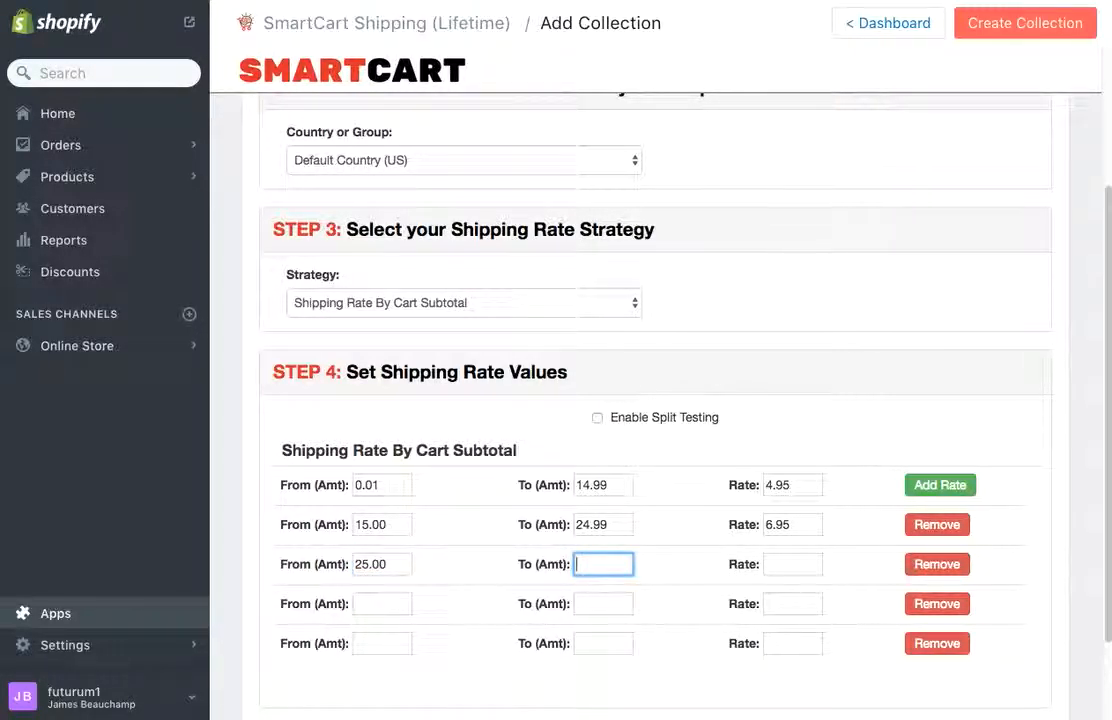
{"action": "type", "text": "34.99"}
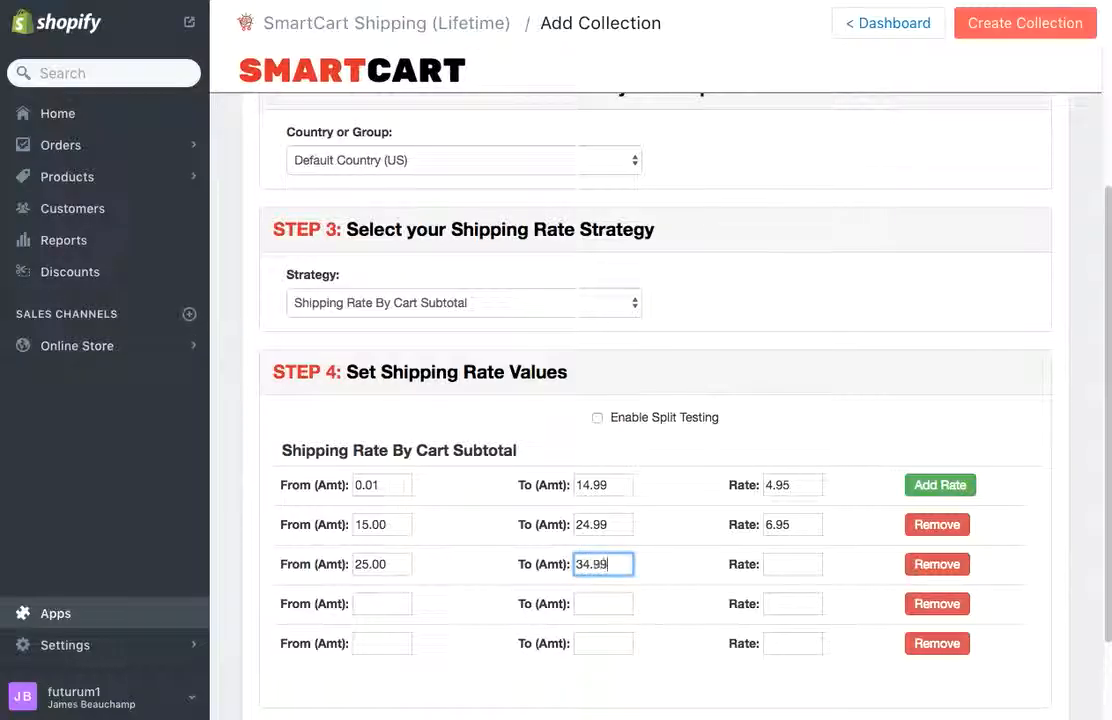
{"action": "key", "text": "Tab"}
{"action": "type", "text": "8.95"}
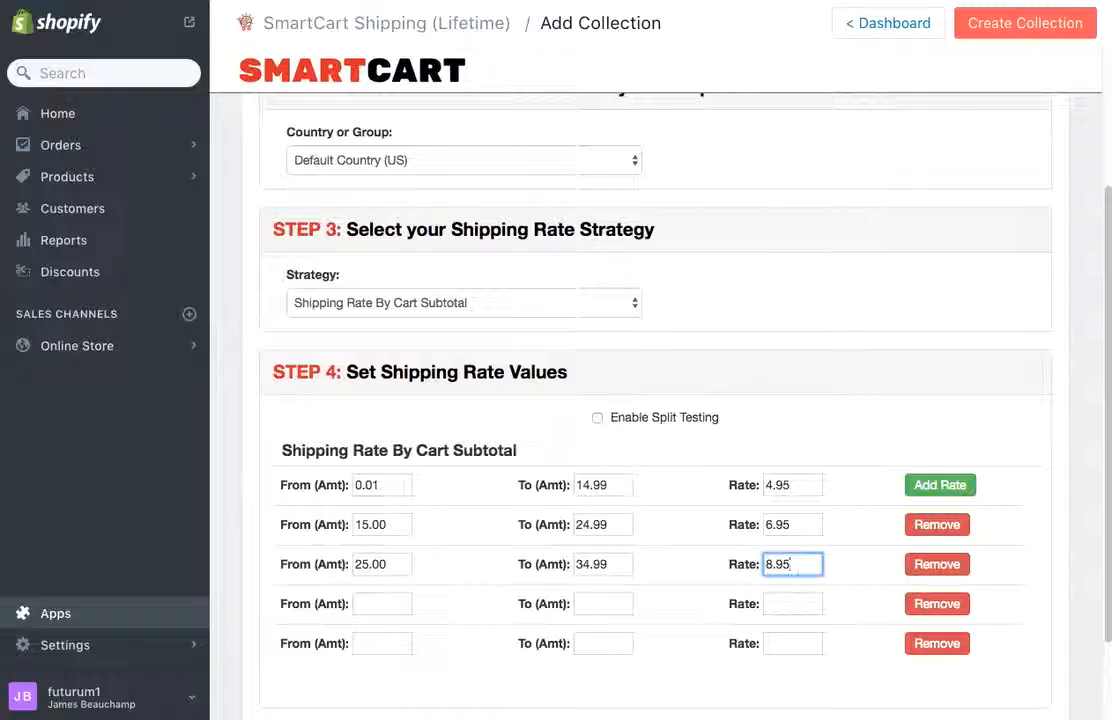
Step: Fill the fourth rate row: From 35.00, To 49.99, Rate 10.95
{"action": "left_click", "coordinate": [384, 604]}
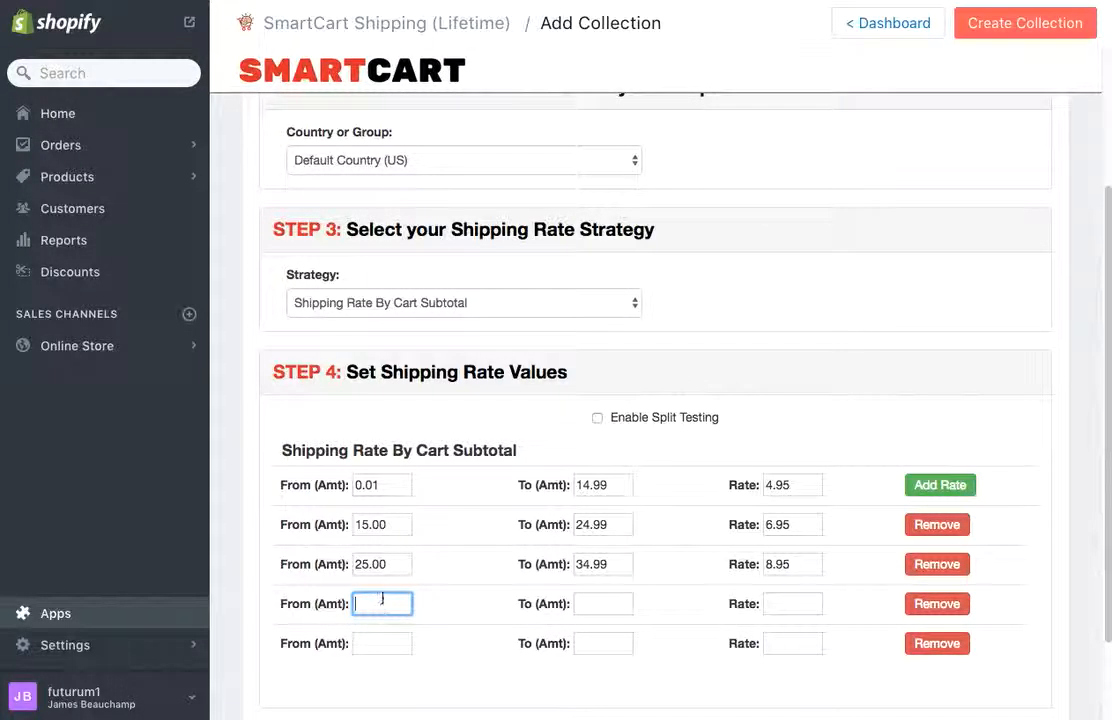
{"action": "left_click", "coordinate": [383, 605]}
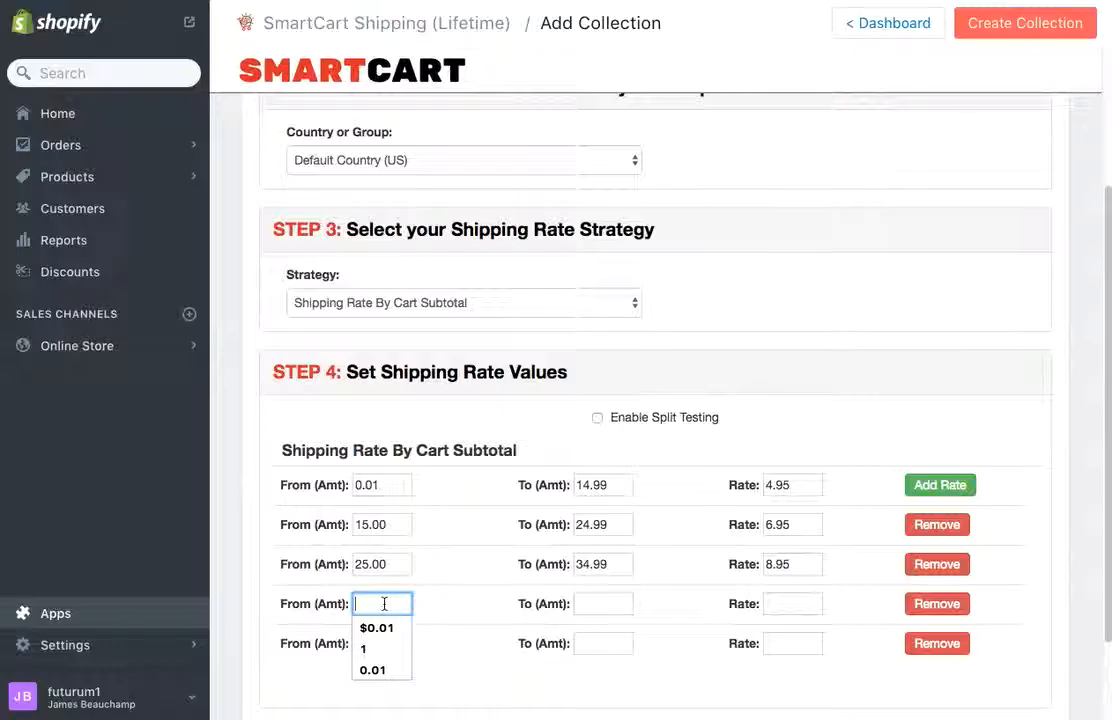
{"action": "type", "text": "35.00"}
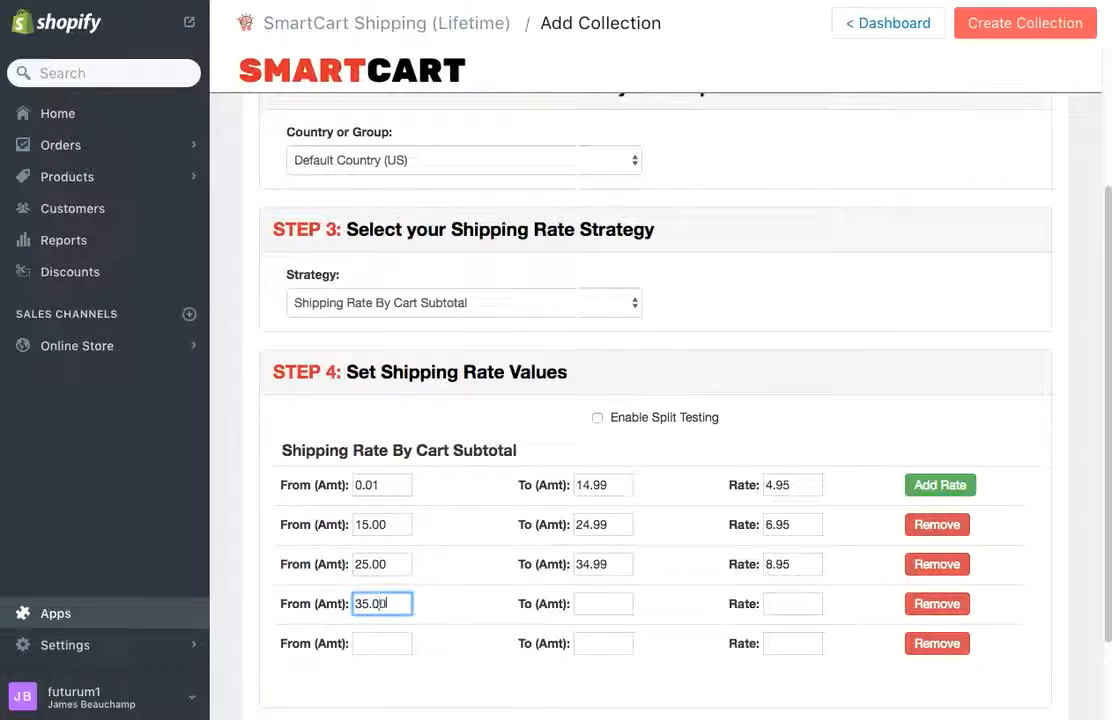
{"action": "key", "text": "Tab"}
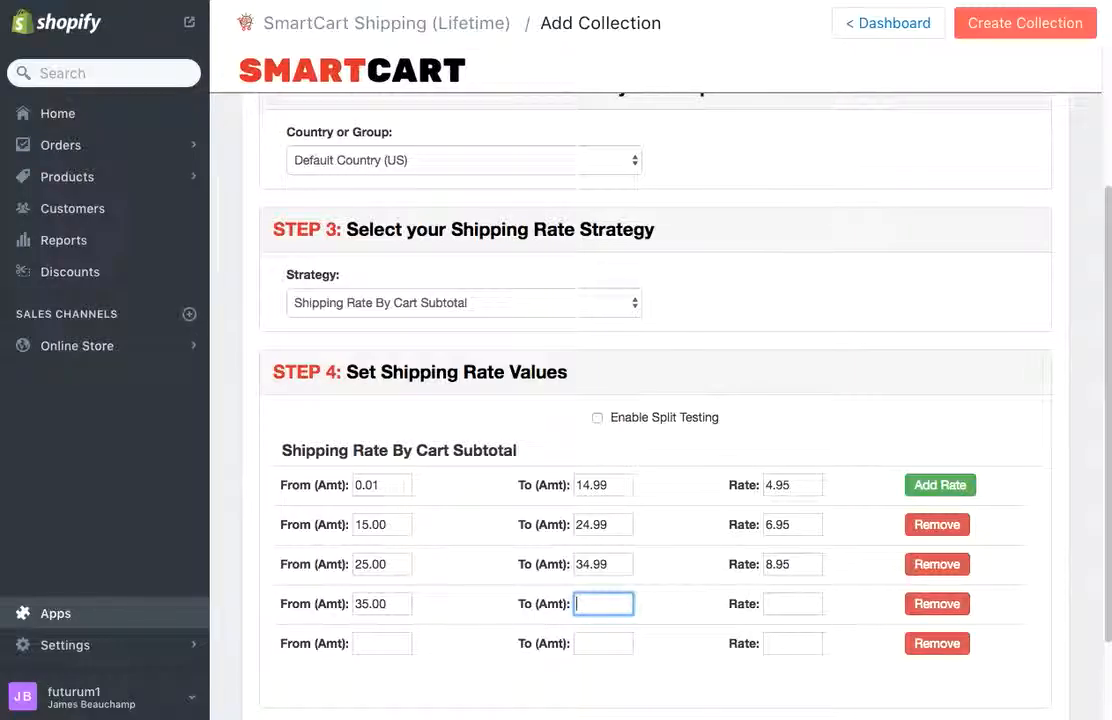
{"action": "type", "text": "44."}
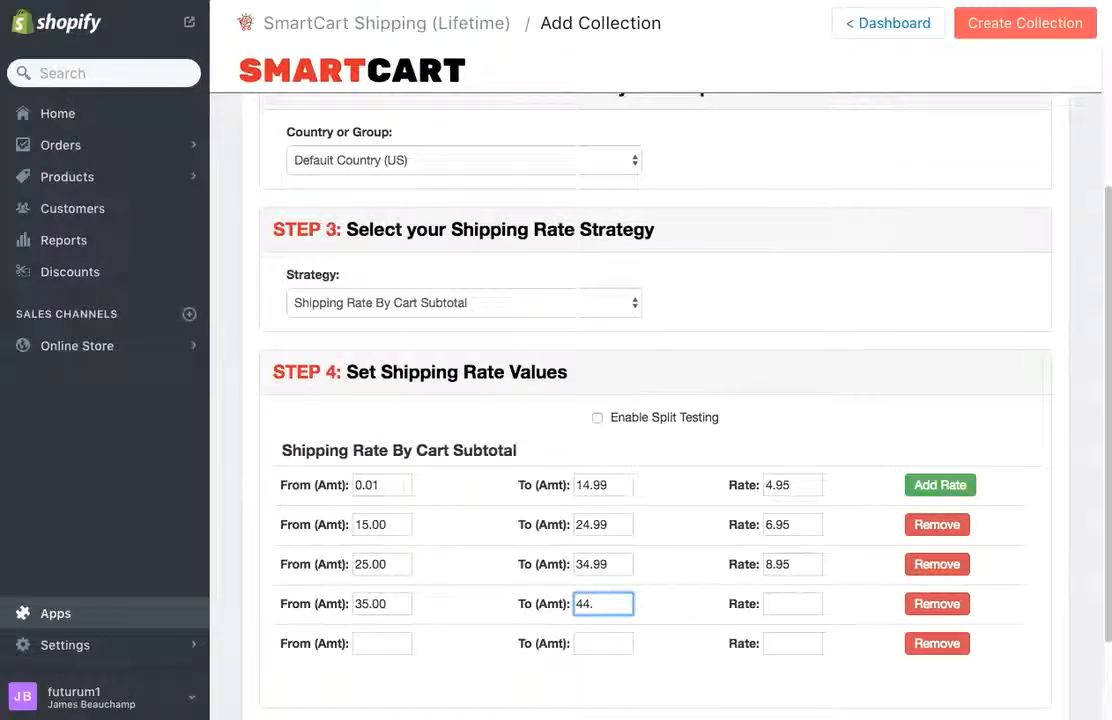
{"action": "type", "text": "99"}
{"action": "key", "text": "BackSpace"}
{"action": "key", "text": "BackSpace"}
{"action": "key", "text": "BackSpace"}
{"action": "key", "text": "BackSpace"}
{"action": "type", "text": "49."}
{"action": "key", "text": "Tab"}
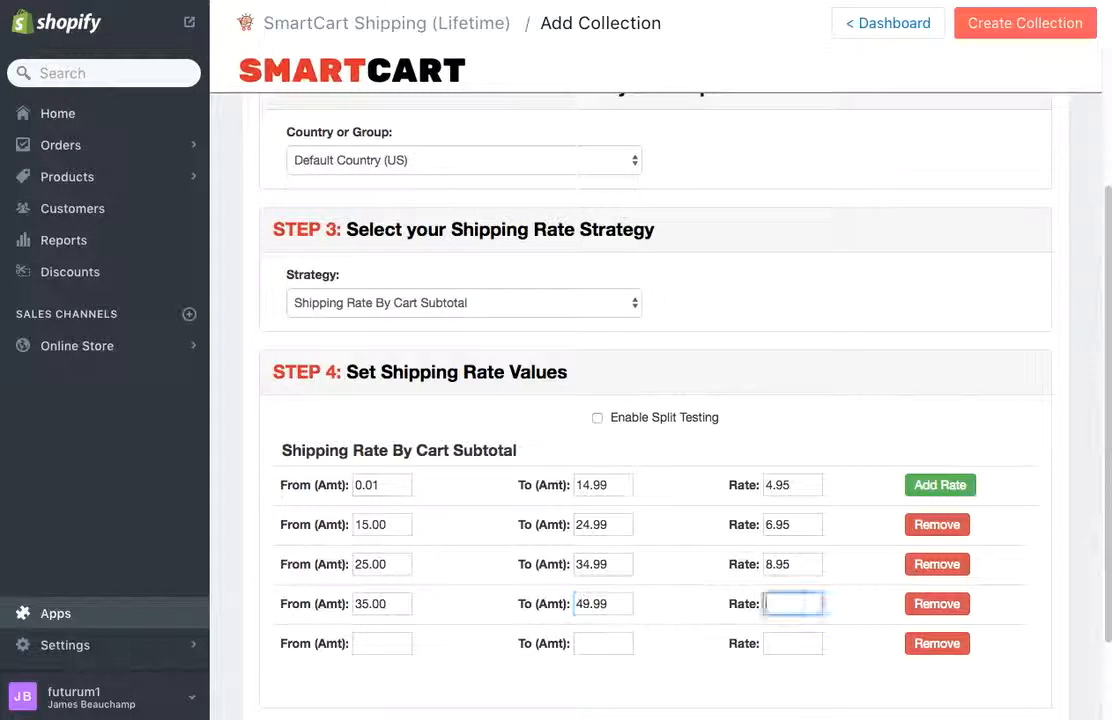
{"action": "type", "text": "10."}
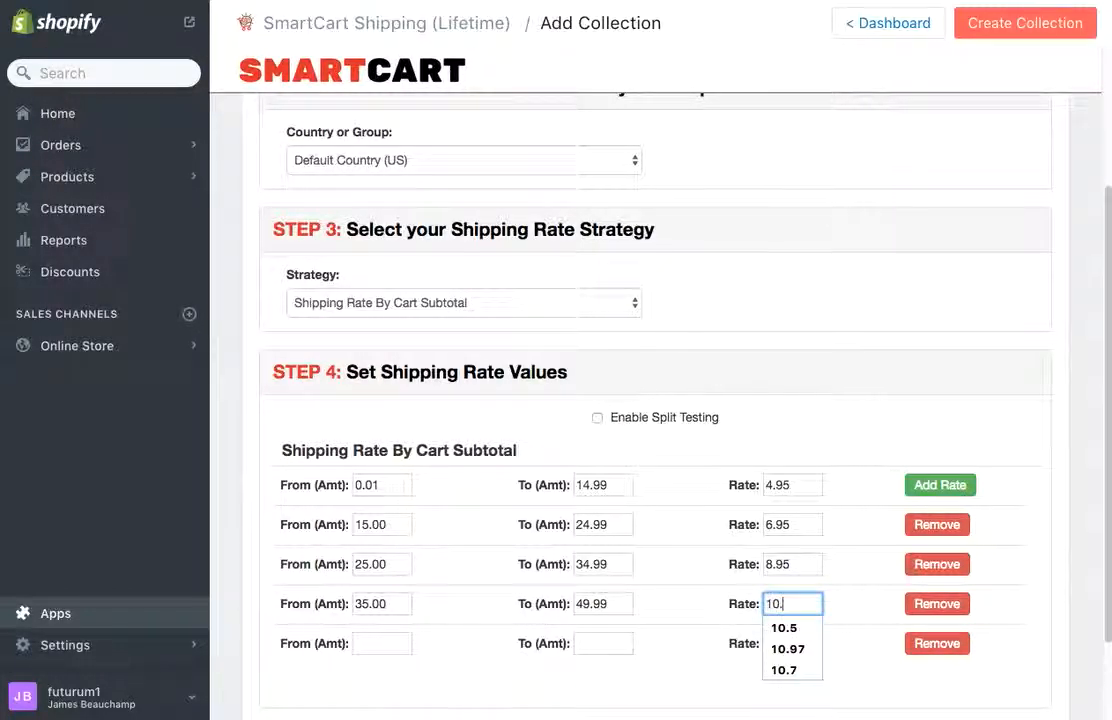
{"action": "type", "text": "0"}
{"action": "key", "text": "BackSpace"}
{"action": "type", "text": "95"}
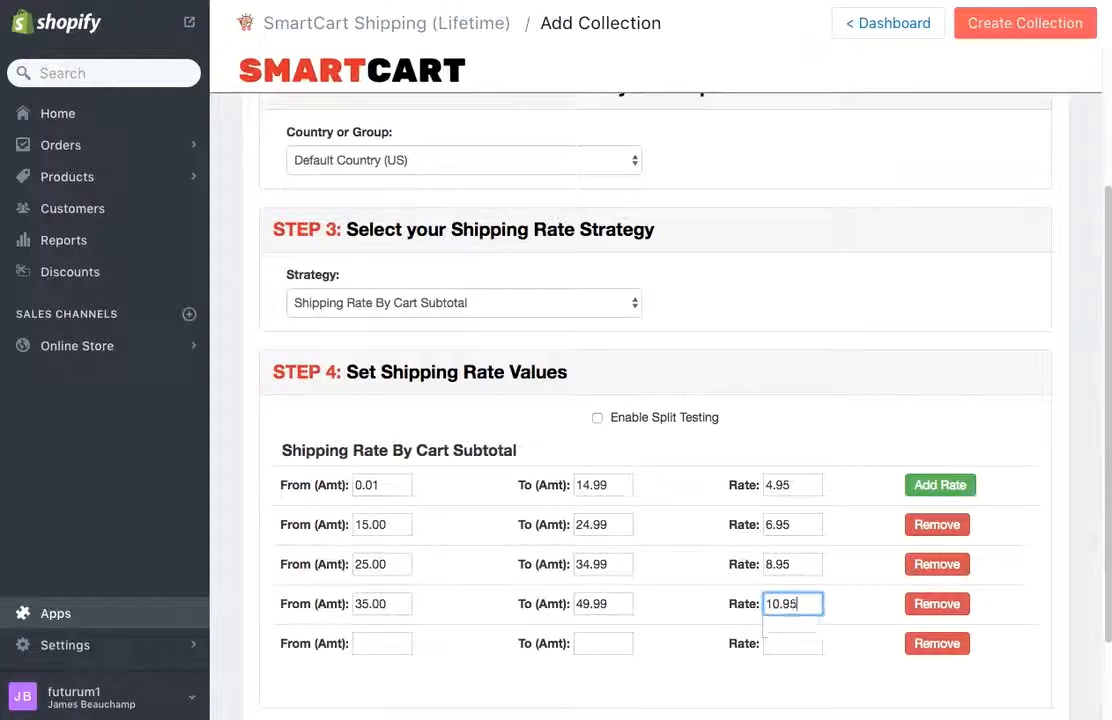
Step: Enter 50.00 as the fifth row's From amount, leaving its rate blank
{"action": "left_click", "coordinate": [405, 642]}
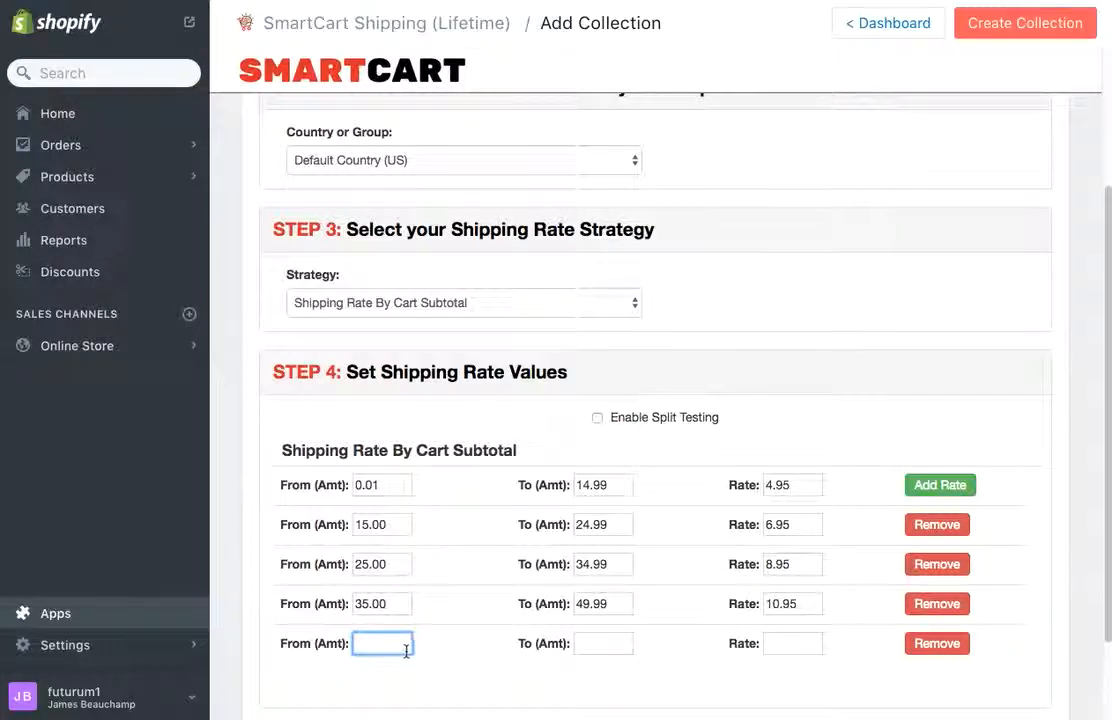
{"action": "type", "text": "4"}
{"action": "key", "text": "BackSpace"}
{"action": "type", "text": "5"}
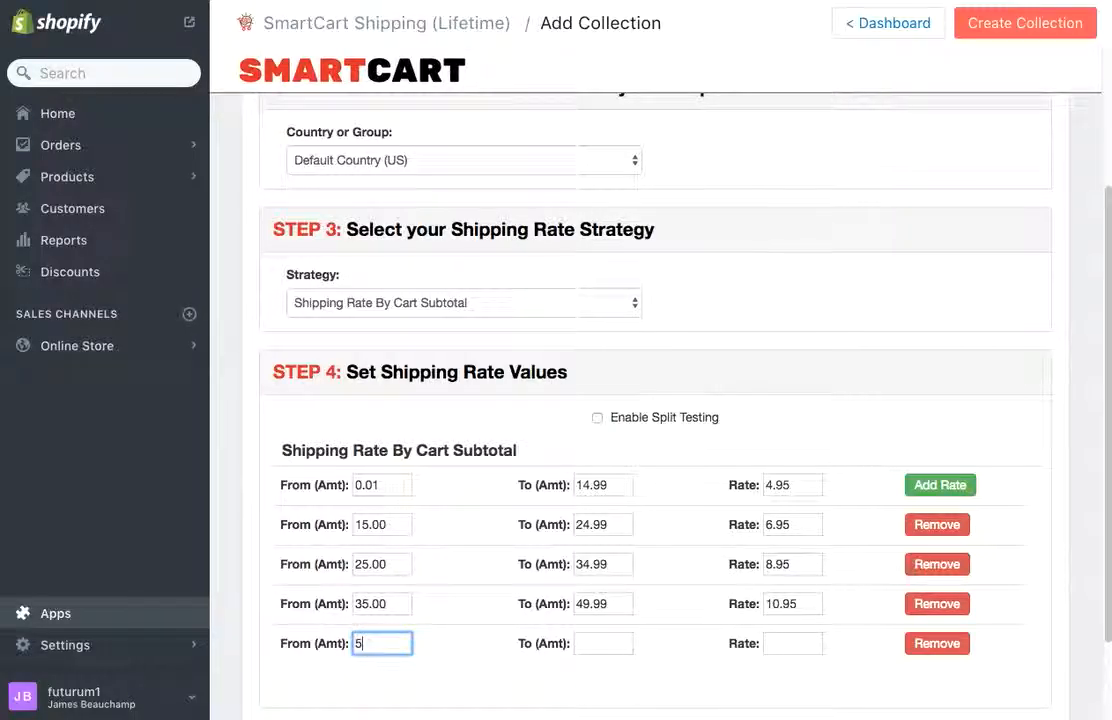
{"action": "type", "text": "0.00"}
{"action": "key", "text": "Tab"}
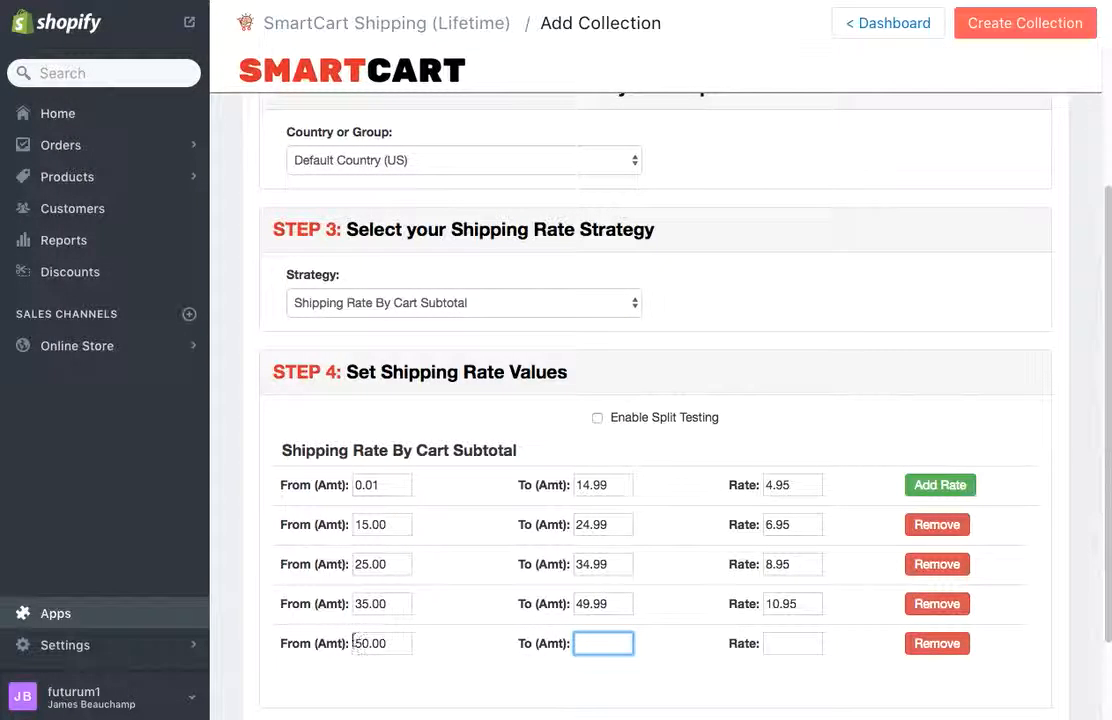
{"action": "left_click", "coordinate": [794, 650]}
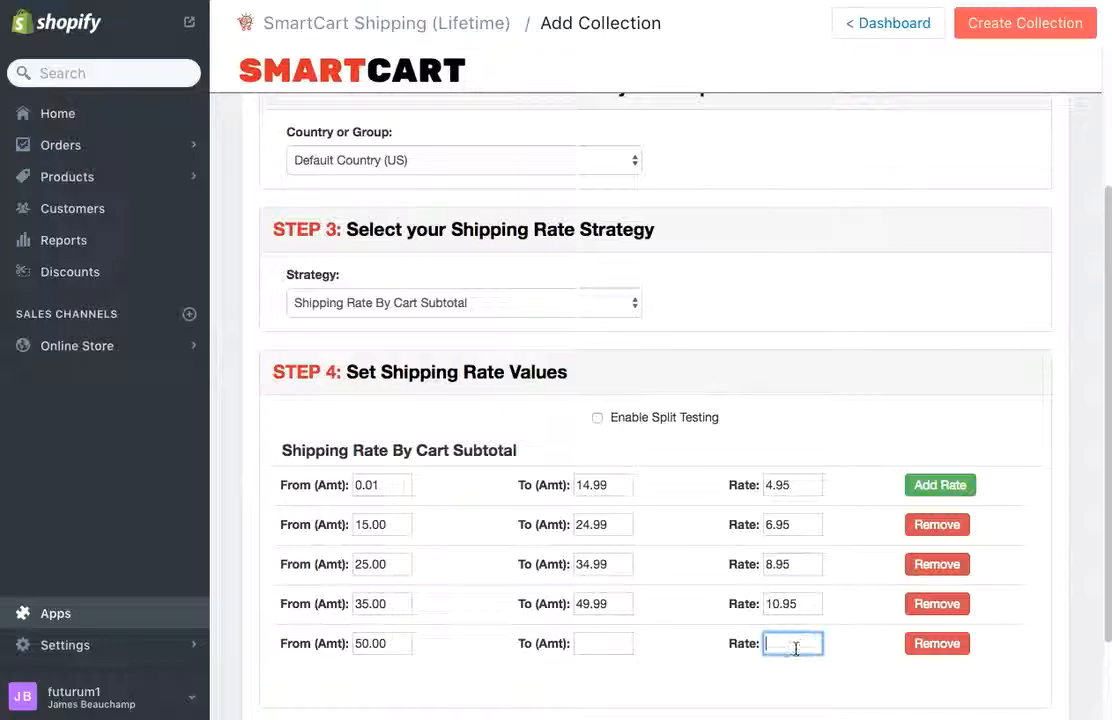
{"action": "type", "text": "0"}
{"action": "key", "text": "BackSpace"}
{"action": "type", "text": "FRE"}
{"action": "key", "text": "BackSpace"}
{"action": "key", "text": "BackSpace"}
{"action": "key", "text": "BackSpace"}
{"action": "key", "text": "BackSpace"}
Step: Complete the fifth row with To 100.00 and Rate 12.95
{"action": "left_click", "coordinate": [621, 645]}
{"action": "type", "text": "1"}
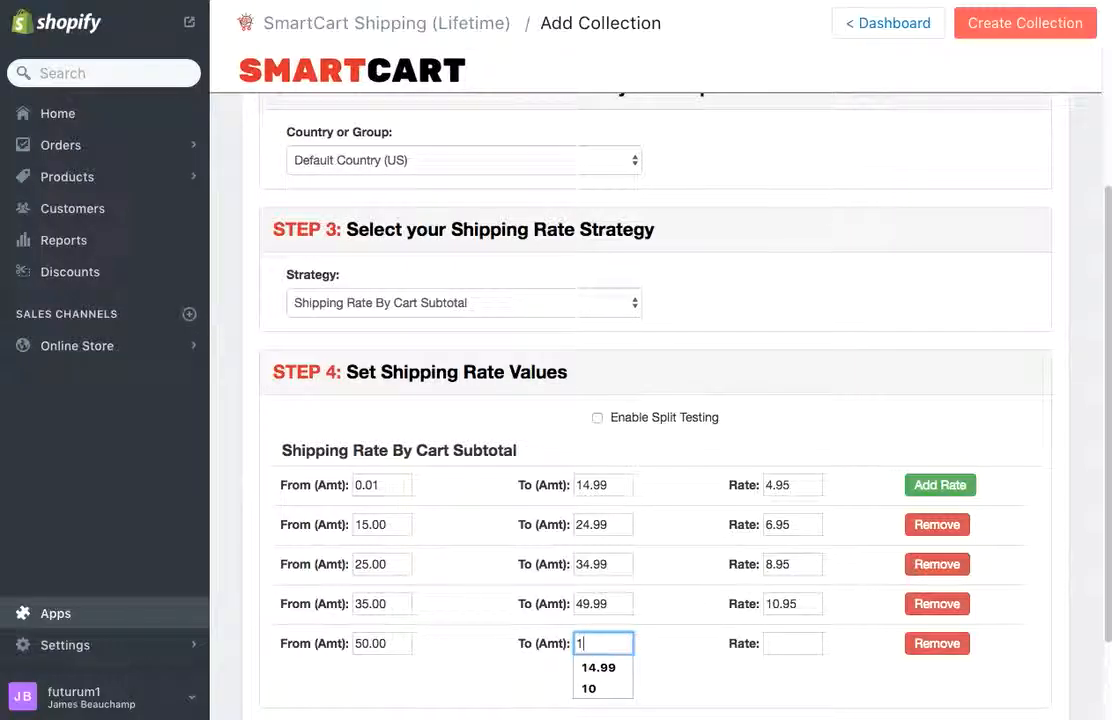
{"action": "type", "text": "00.00"}
{"action": "key", "text": "Tab"}
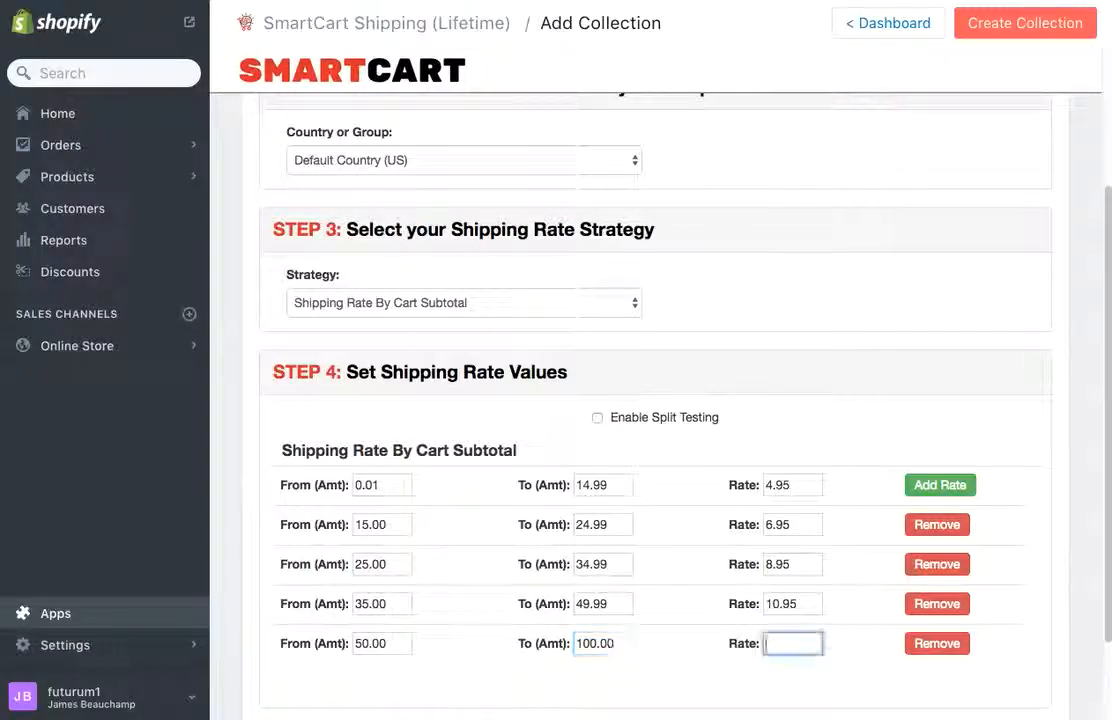
{"action": "type", "text": "12.95"}
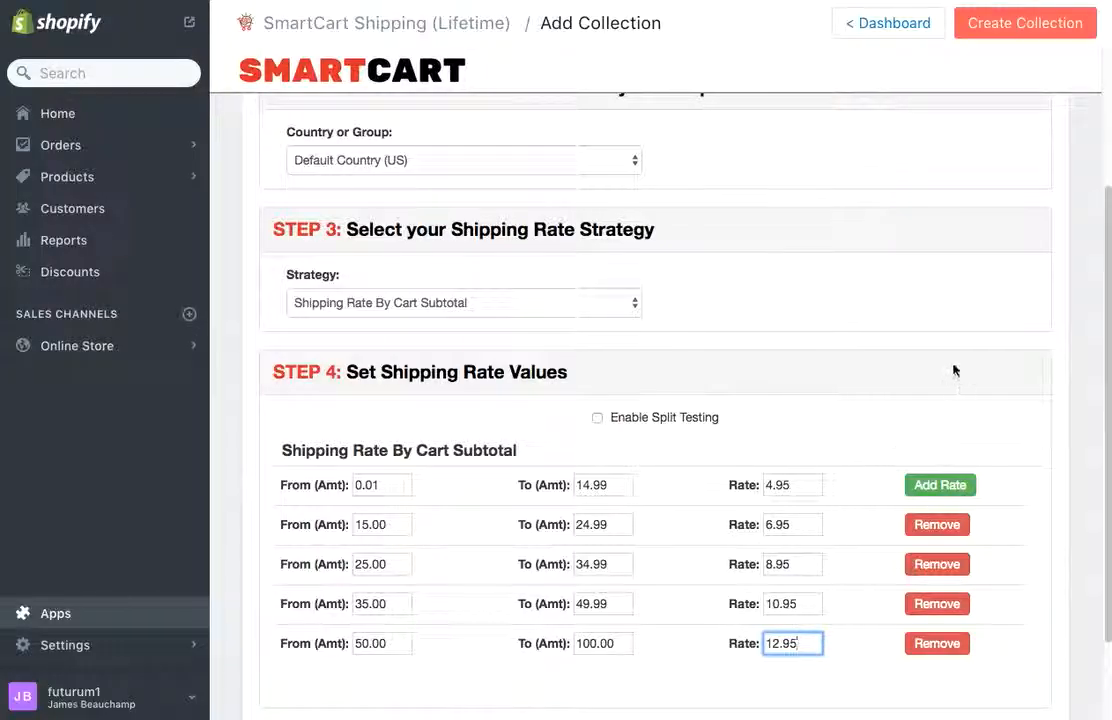
{"action": "left_click", "coordinate": [1005, 405]}
{"action": "scroll", "coordinate": [1008, 406], "scroll_direction": "up", "scroll_amount": 3}
Step: Create the five-tier subtotal collection and get the 'Collection created successfully!' message
{"action": "scroll", "coordinate": [1009, 407], "scroll_direction": "up", "scroll_amount": 1}
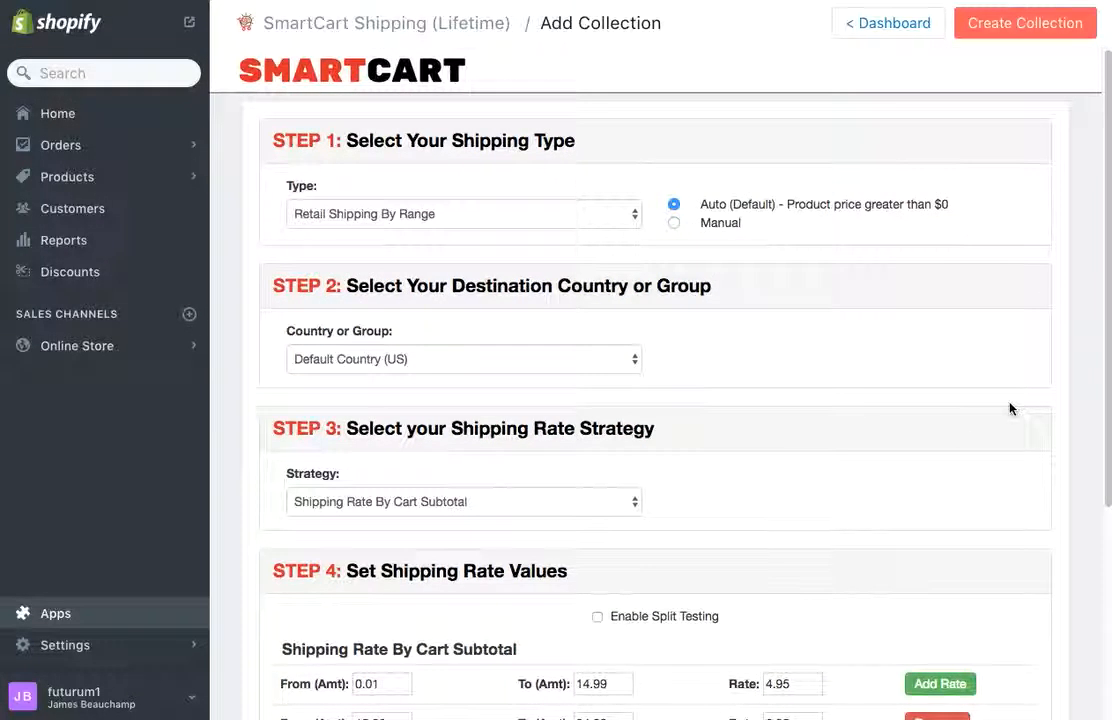
{"action": "left_click", "coordinate": [1007, 35]}
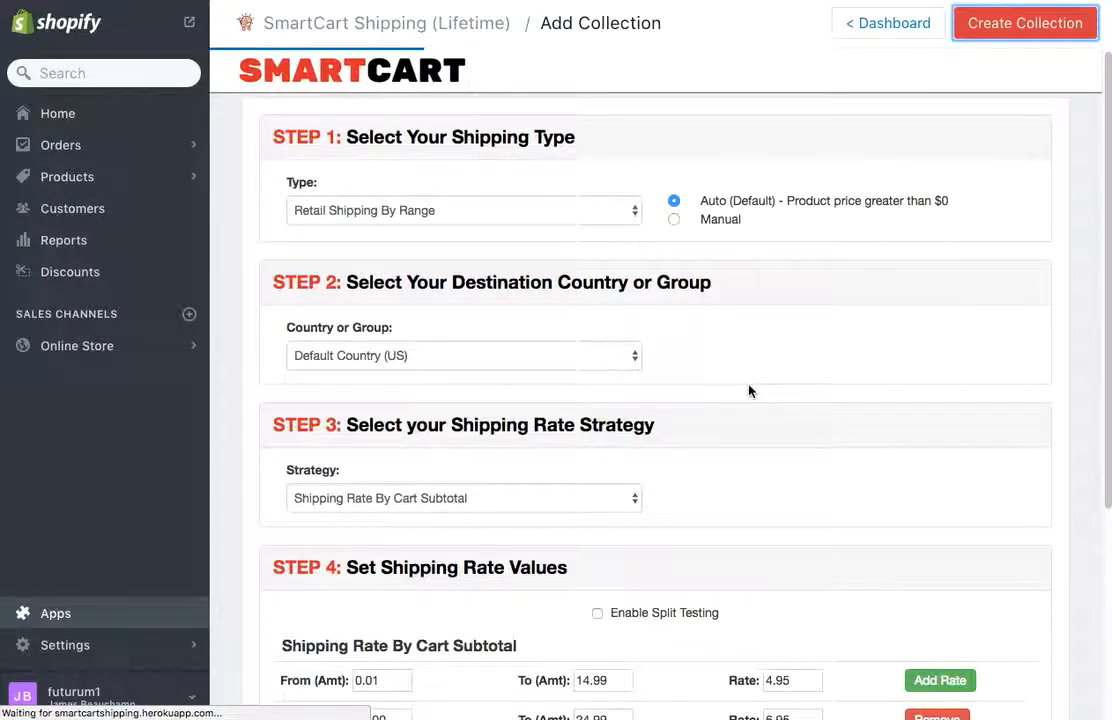
{"action": "scroll", "coordinate": [750, 391], "scroll_direction": "down", "scroll_amount": 1}
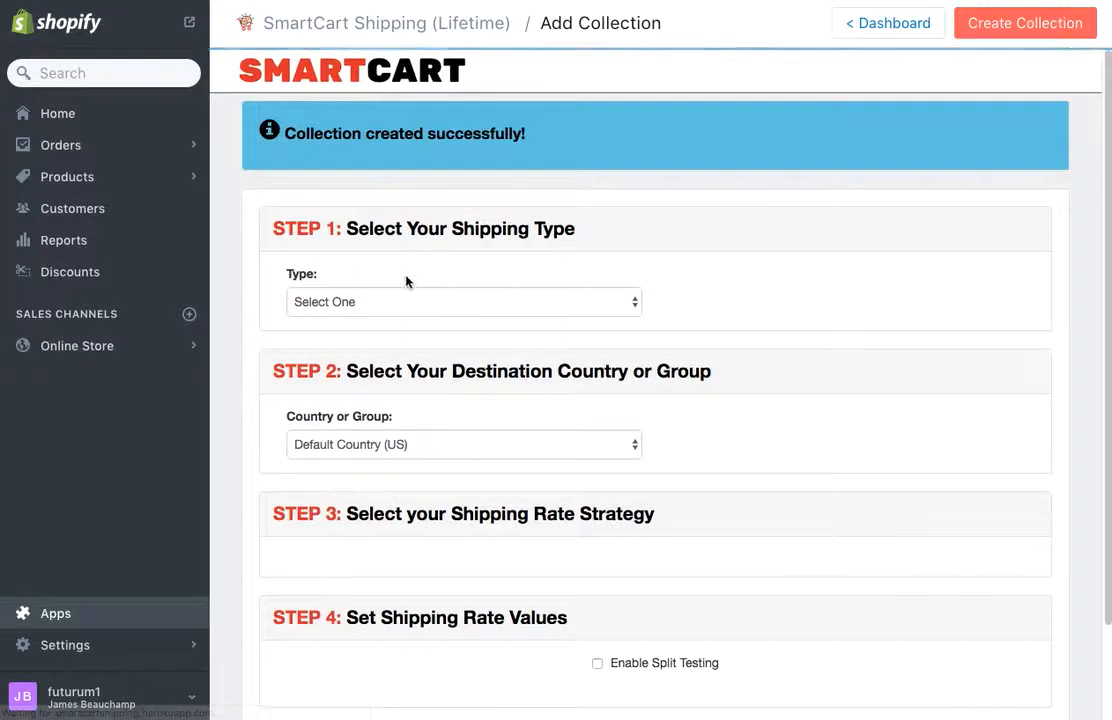
Step: Open the new [SCS][US][SBR] collection from Shopify's Products > Collections list
{"action": "left_click", "coordinate": [74, 182]}
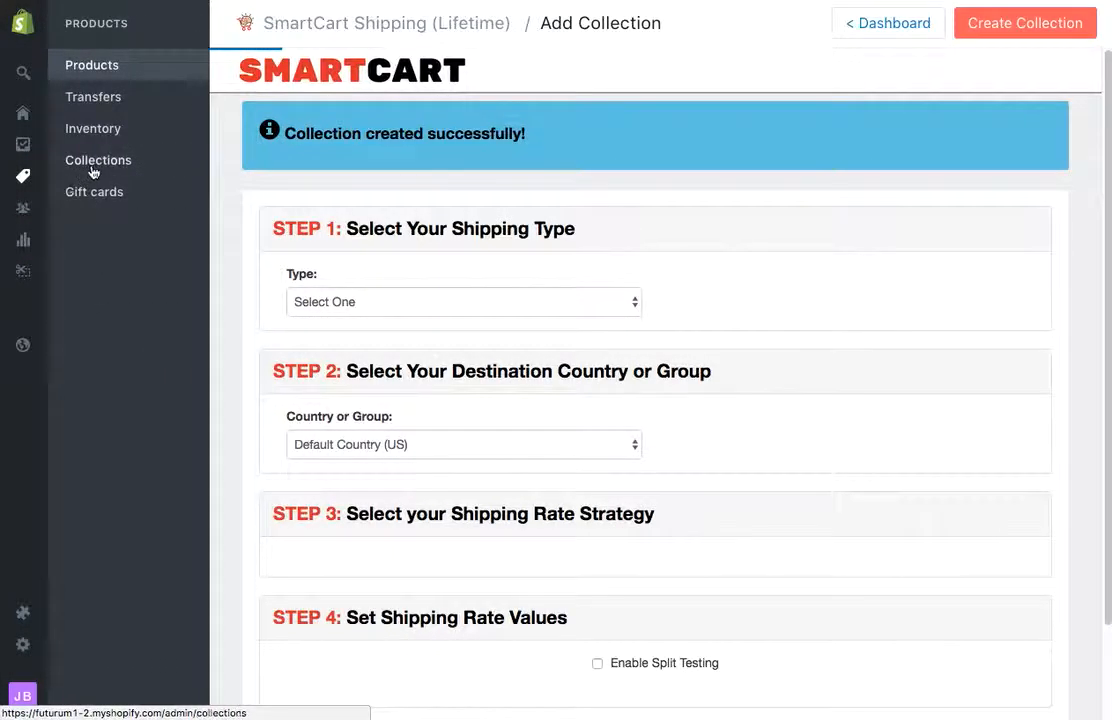
{"action": "left_click", "coordinate": [92, 166]}
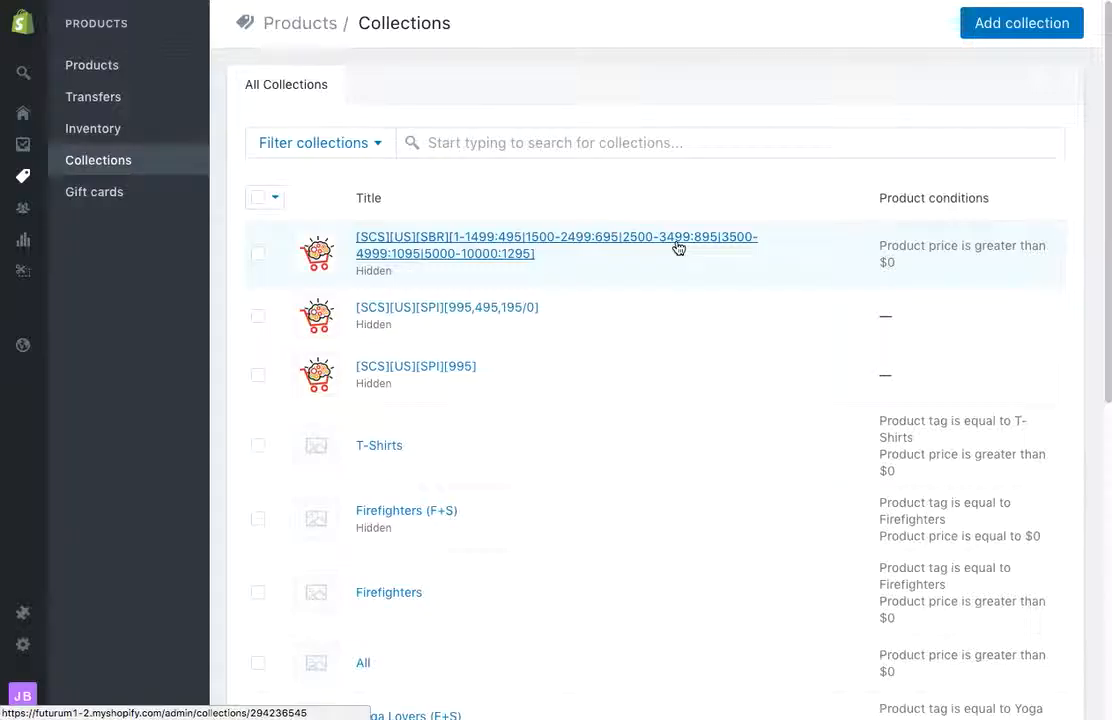
{"action": "left_click", "coordinate": [474, 259]}
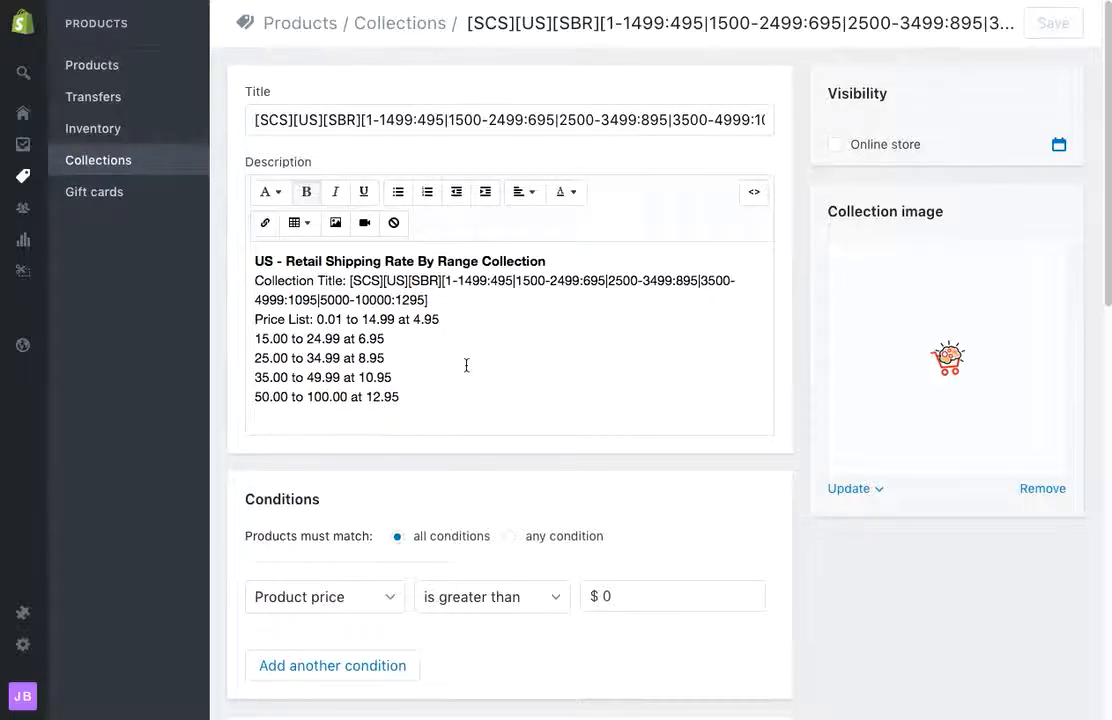
{"action": "scroll", "coordinate": [466, 365], "scroll_direction": "down", "scroll_amount": 3}
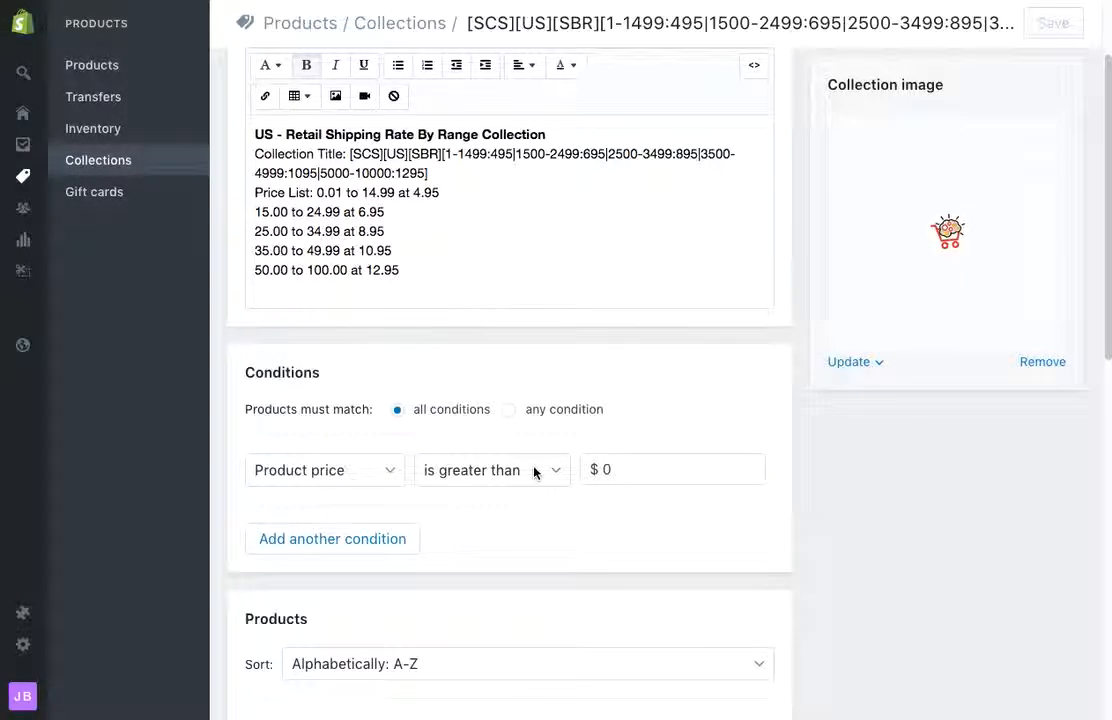
{"action": "scroll", "coordinate": [541, 473], "scroll_direction": "down", "scroll_amount": 9}
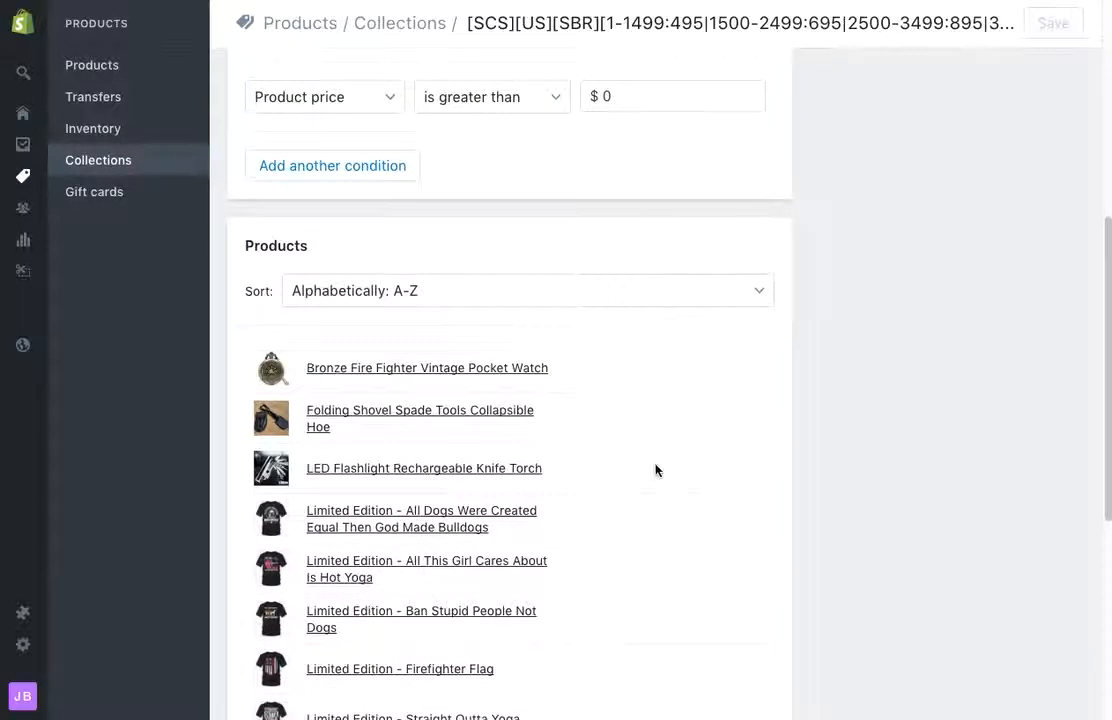
{"action": "scroll", "coordinate": [655, 468], "scroll_direction": "down", "scroll_amount": 5}
{"action": "scroll", "coordinate": [578, 313], "scroll_direction": "down", "scroll_amount": 3}
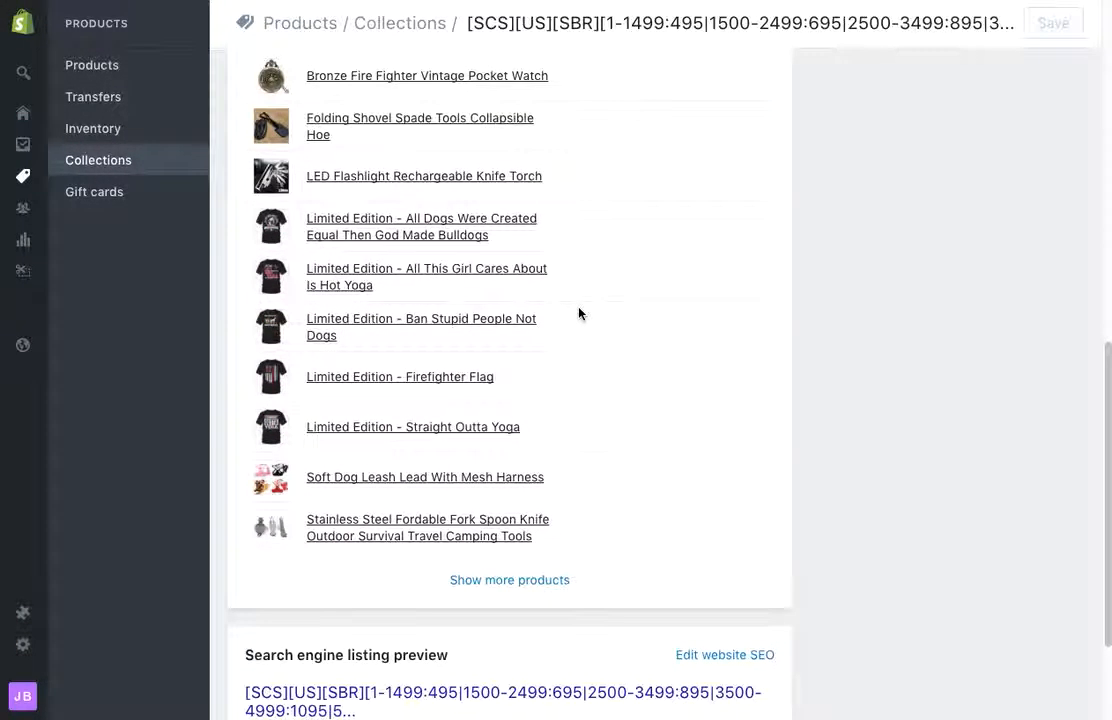
{"action": "left_click", "coordinate": [551, 582]}
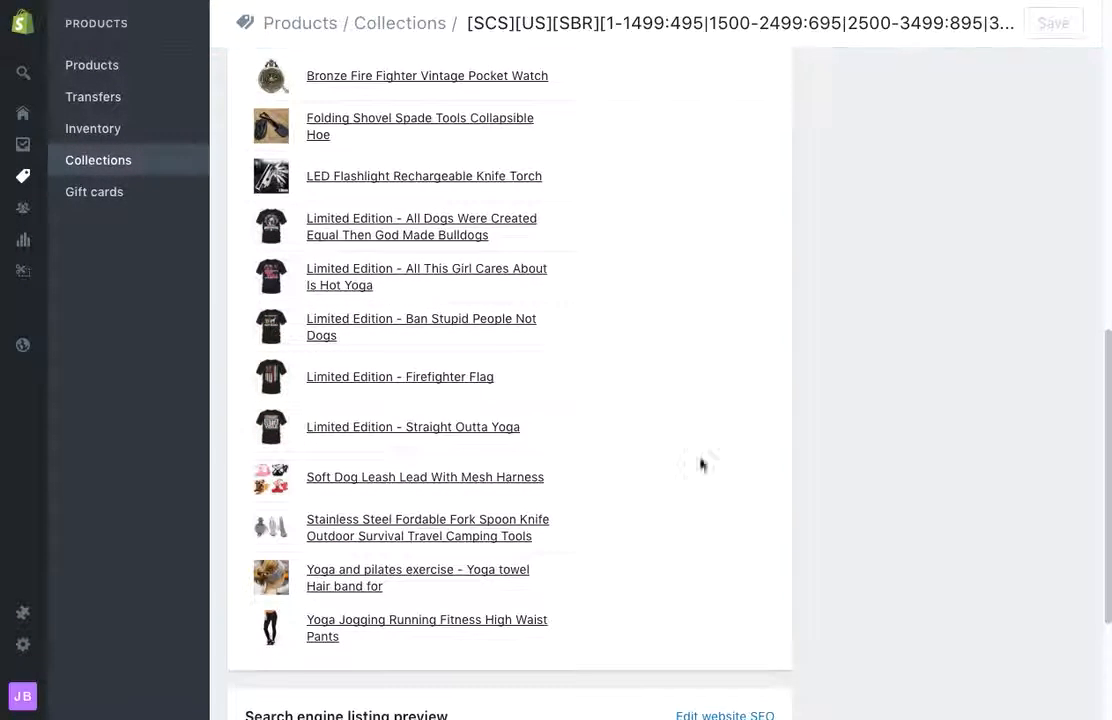
{"action": "scroll", "coordinate": [662, 395], "scroll_direction": "up", "scroll_amount": 1}
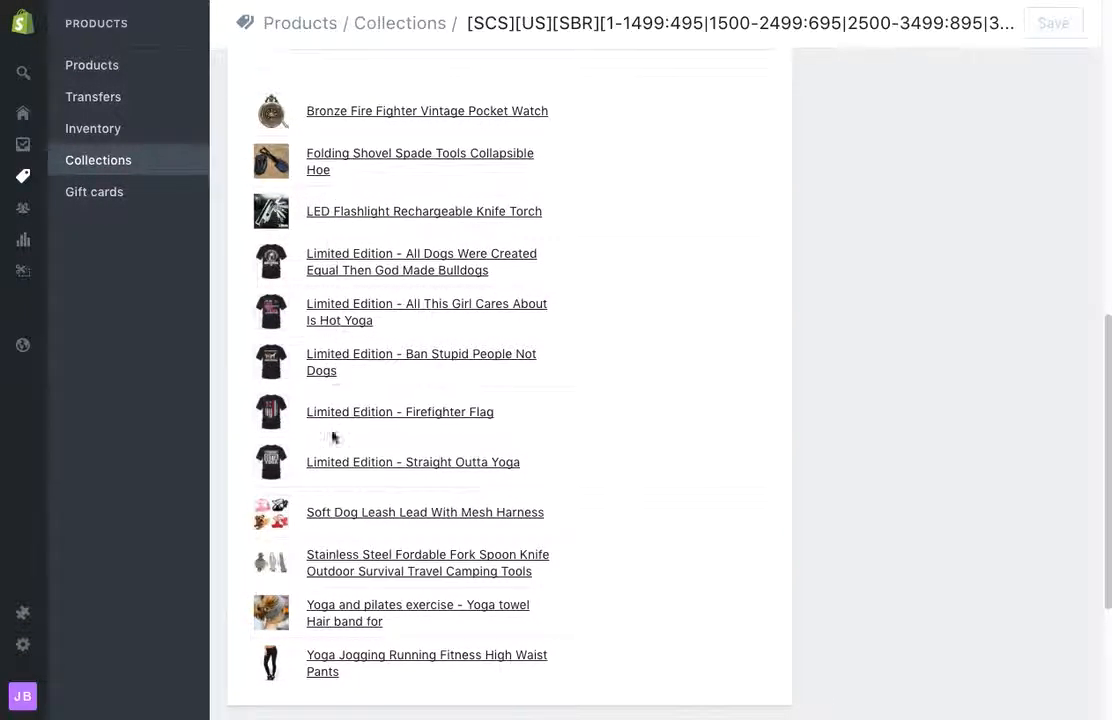
{"action": "scroll", "coordinate": [680, 340], "scroll_direction": "up", "scroll_amount": 3}
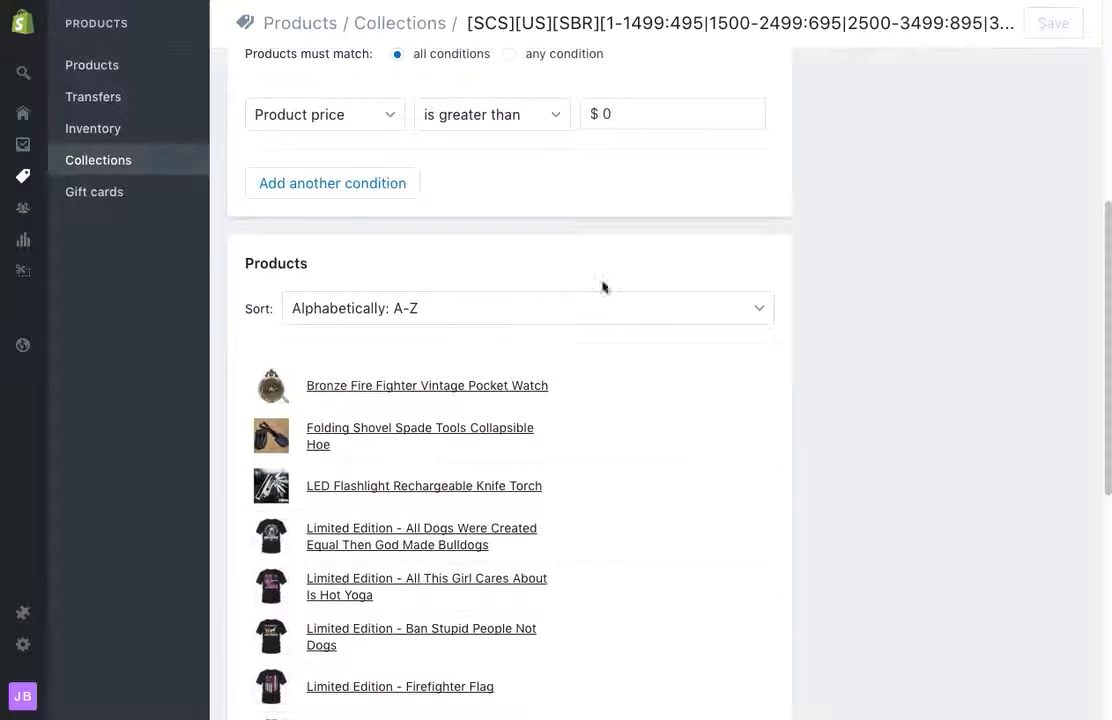
{"action": "scroll", "coordinate": [608, 474], "scroll_direction": "up", "scroll_amount": 2}
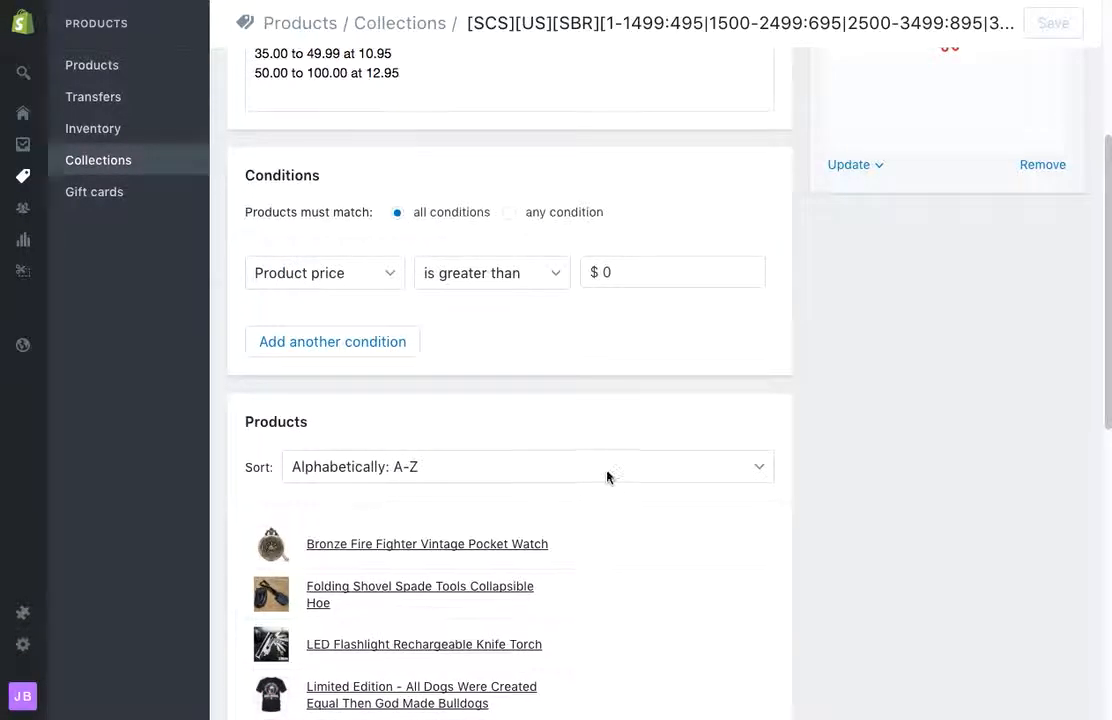
{"action": "scroll", "coordinate": [608, 474], "scroll_direction": "up", "scroll_amount": 5}
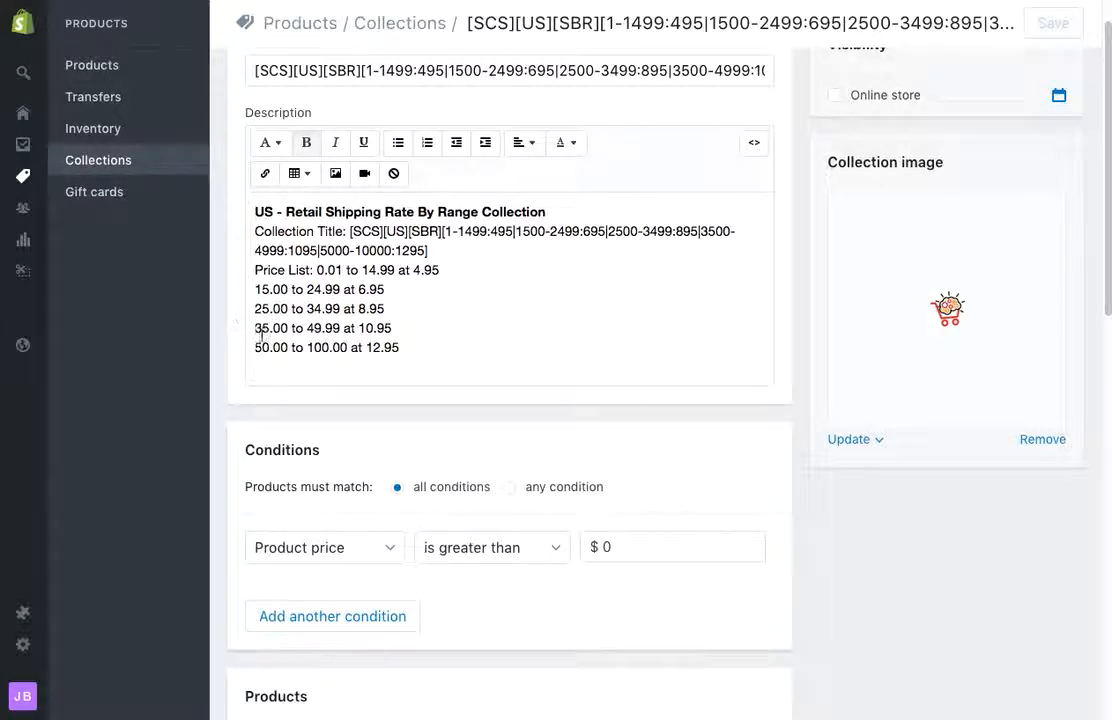
{"action": "scroll", "coordinate": [580, 350], "scroll_direction": "up", "scroll_amount": 1}
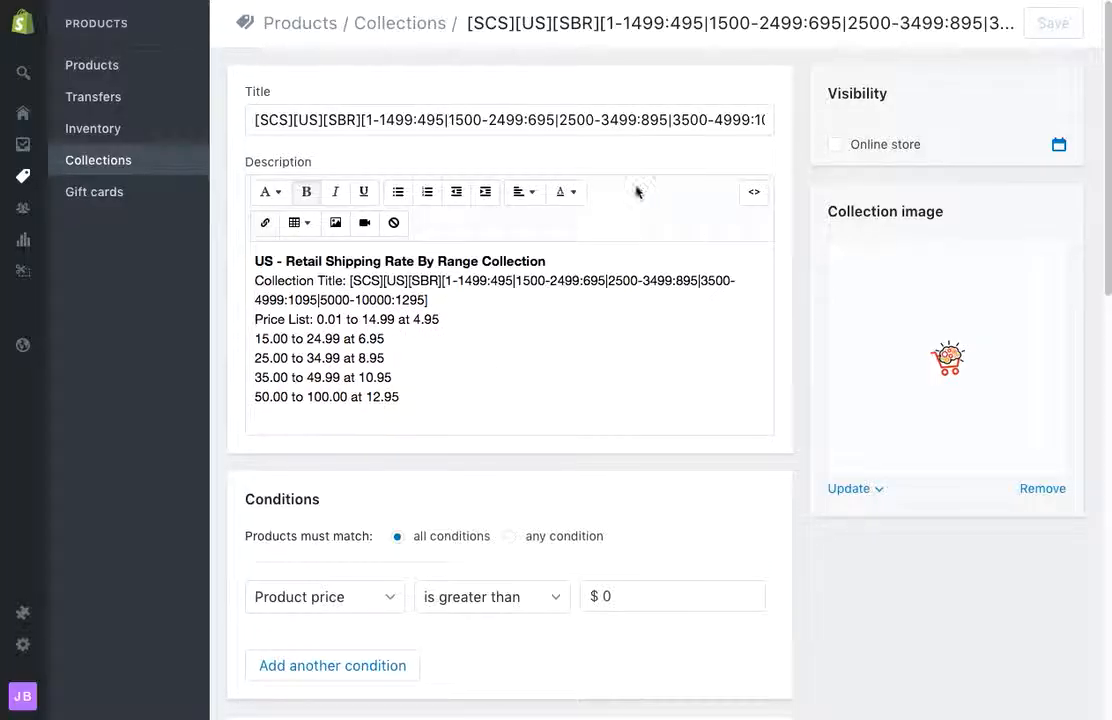
Step: Open SmartCart Shipping from Apps and start a new collection
{"action": "left_click", "coordinate": [44, 620]}
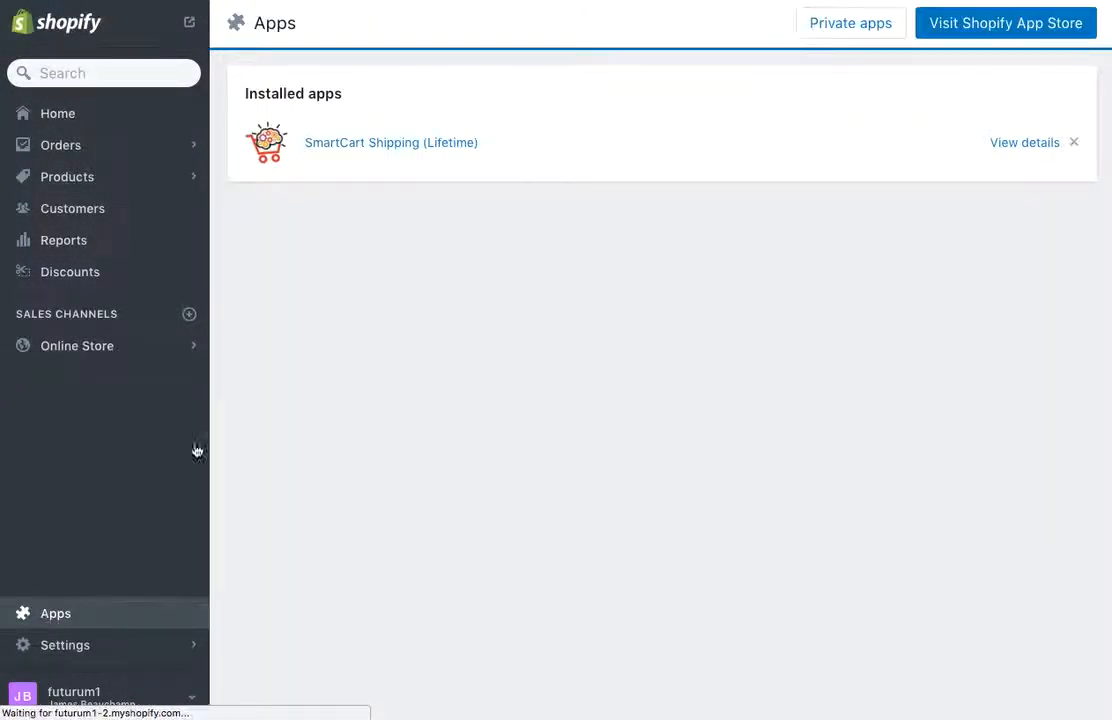
{"action": "left_click", "coordinate": [420, 146]}
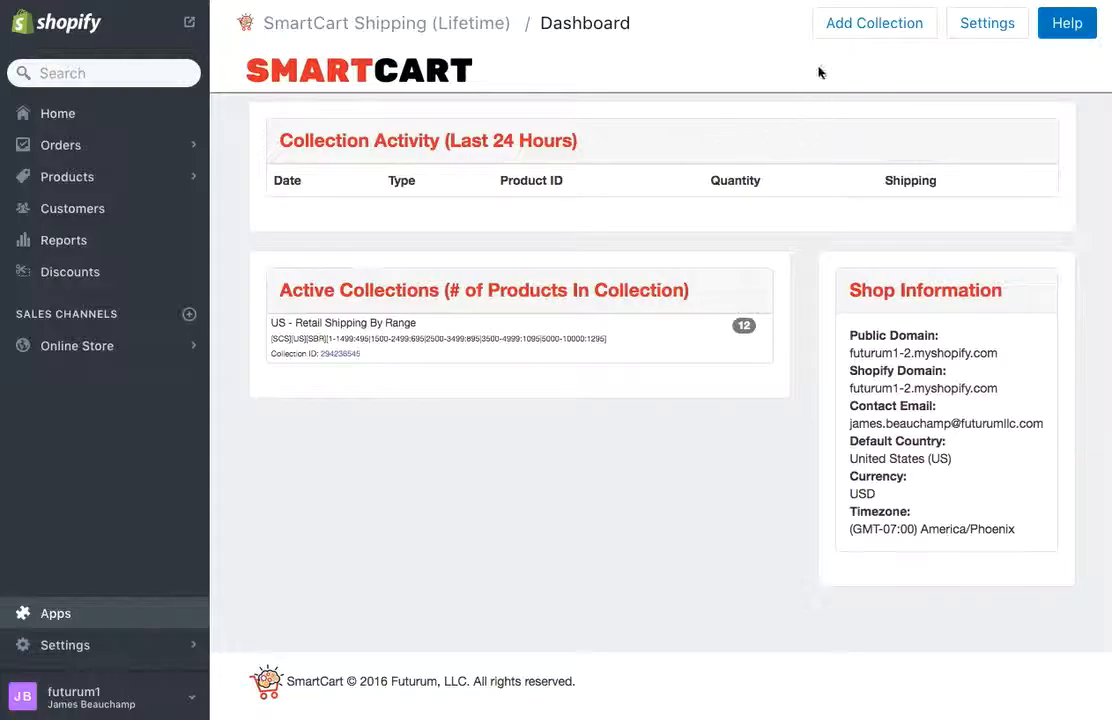
{"action": "left_click", "coordinate": [848, 30]}
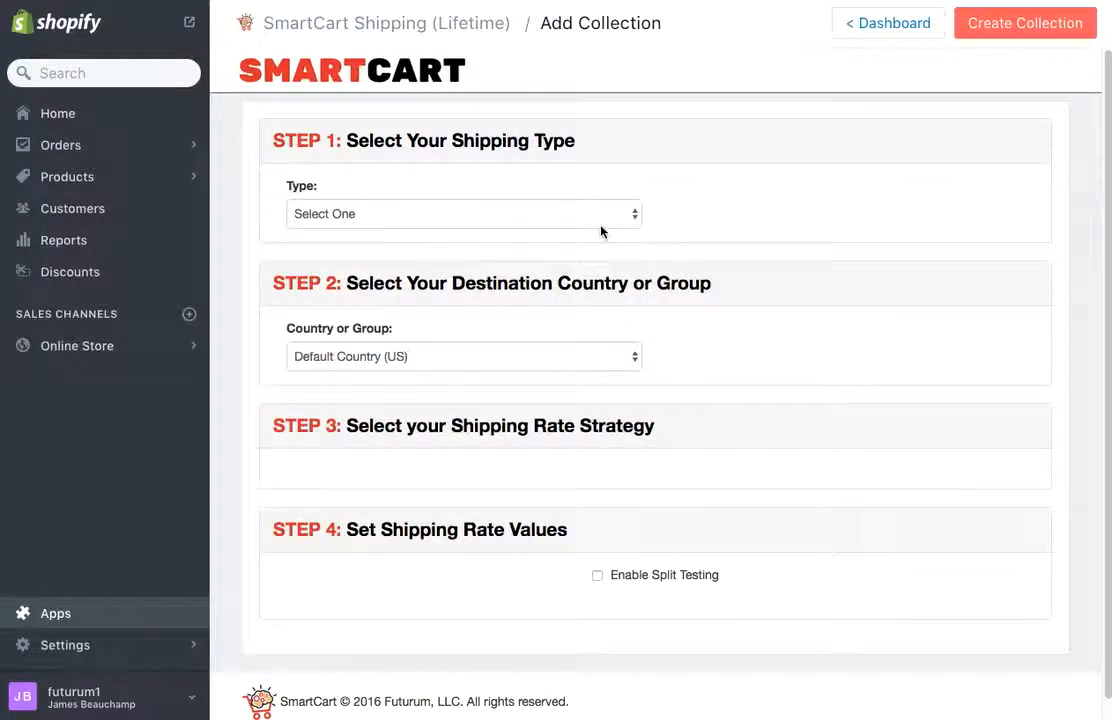
Step: Set the shipping type to Percentage Of Item Price
{"action": "left_click", "coordinate": [633, 216]}
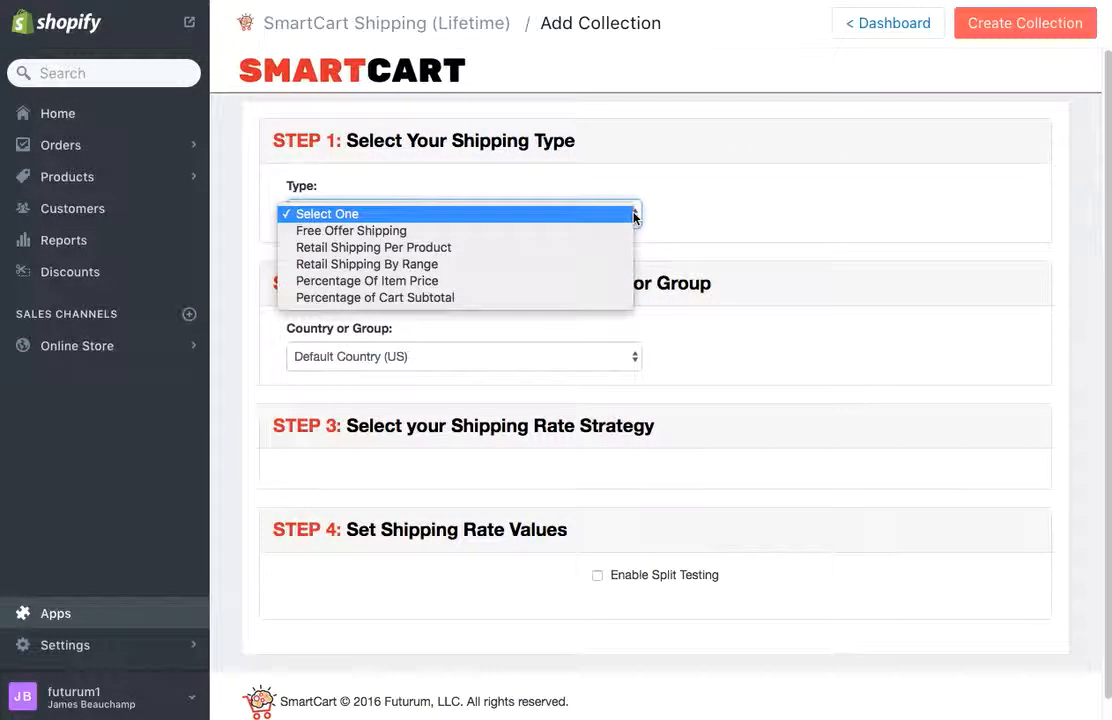
{"action": "left_click", "coordinate": [573, 285]}
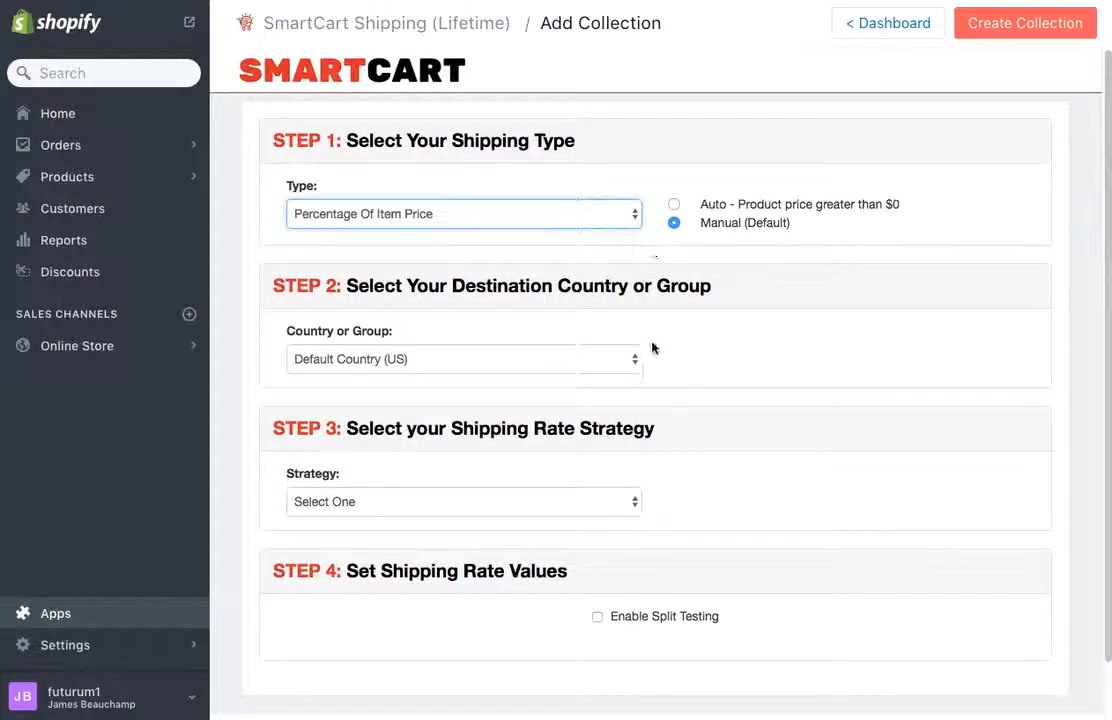
{"action": "scroll", "coordinate": [670, 395], "scroll_direction": "down", "scroll_amount": 1}
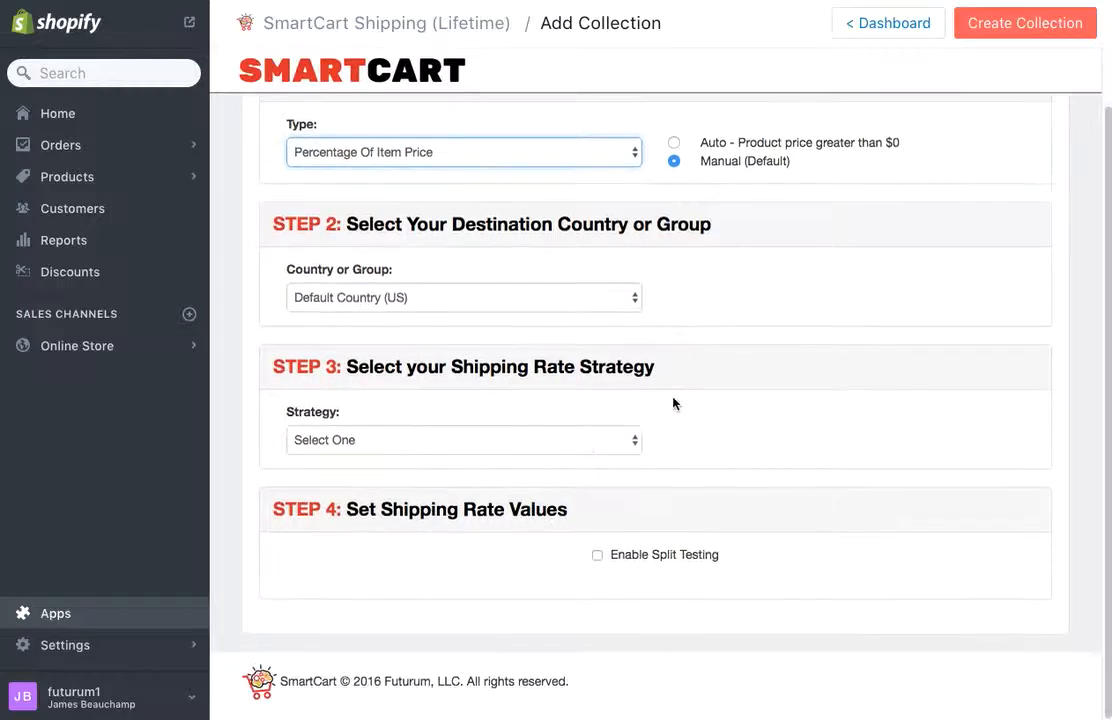
{"action": "left_click", "coordinate": [630, 440]}
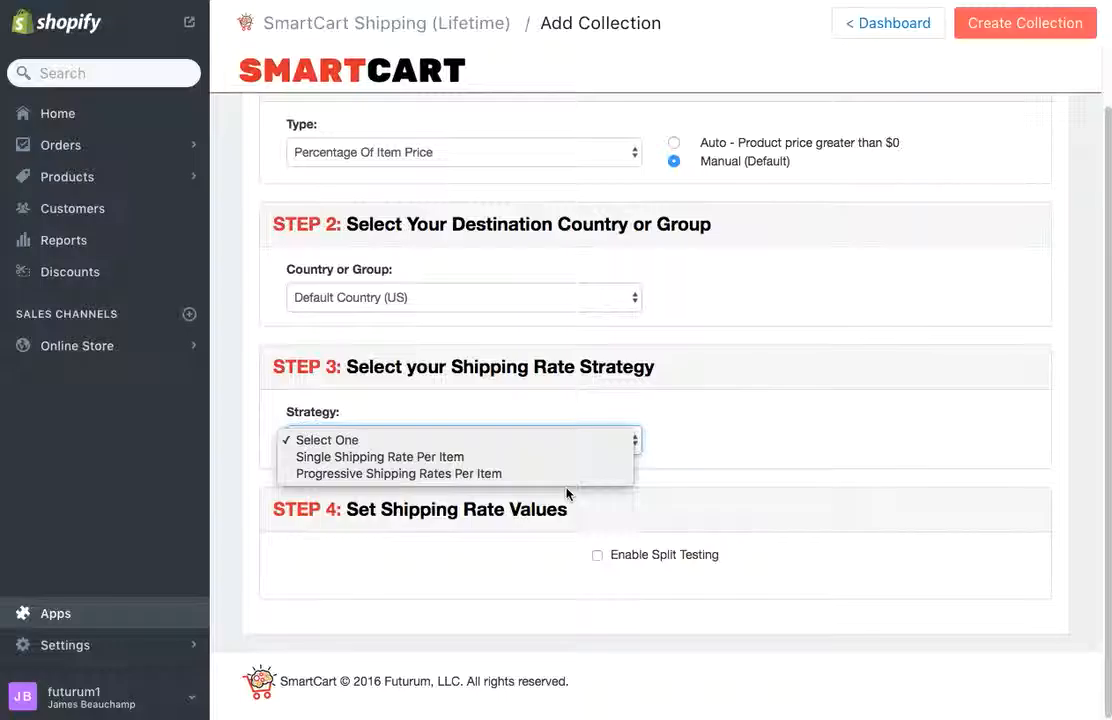
Step: Use Single Shipping Rate Per Item with a 2 percent rate
{"action": "left_click", "coordinate": [556, 458]}
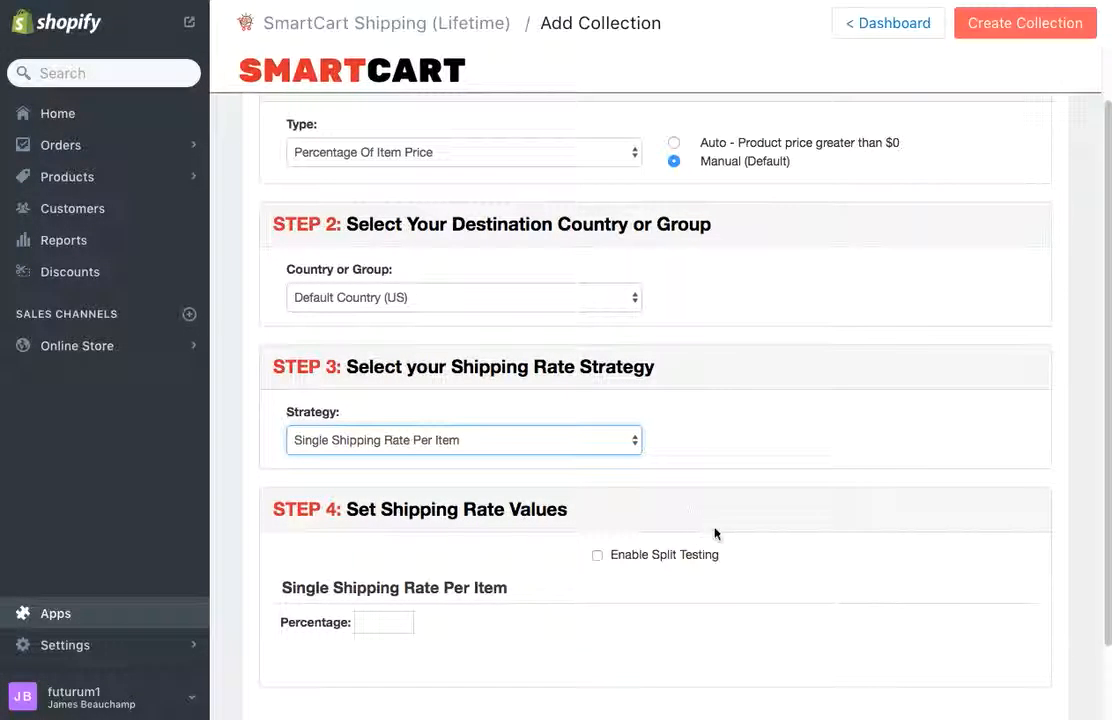
{"action": "scroll", "coordinate": [714, 533], "scroll_direction": "down", "scroll_amount": 2}
{"action": "left_click", "coordinate": [398, 544]}
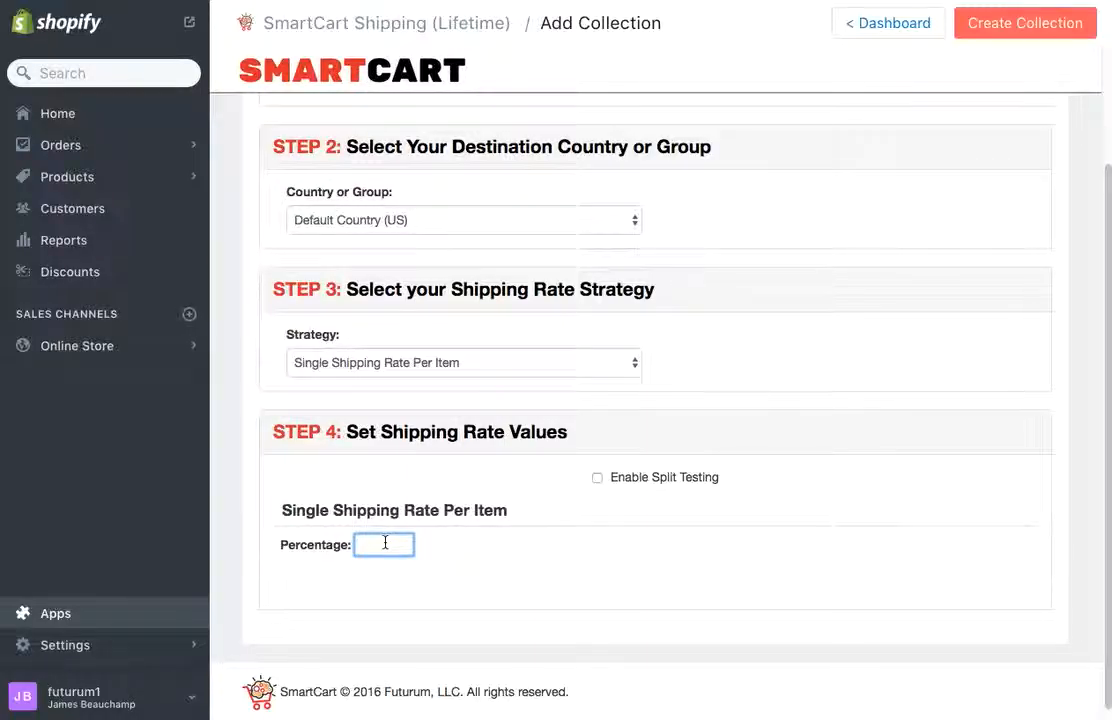
{"action": "type", "text": "2"}
Step: Switch the strategy to Progressive Shipping Rates Per Item
{"action": "scroll", "coordinate": [505, 490], "scroll_direction": "up", "scroll_amount": 3}
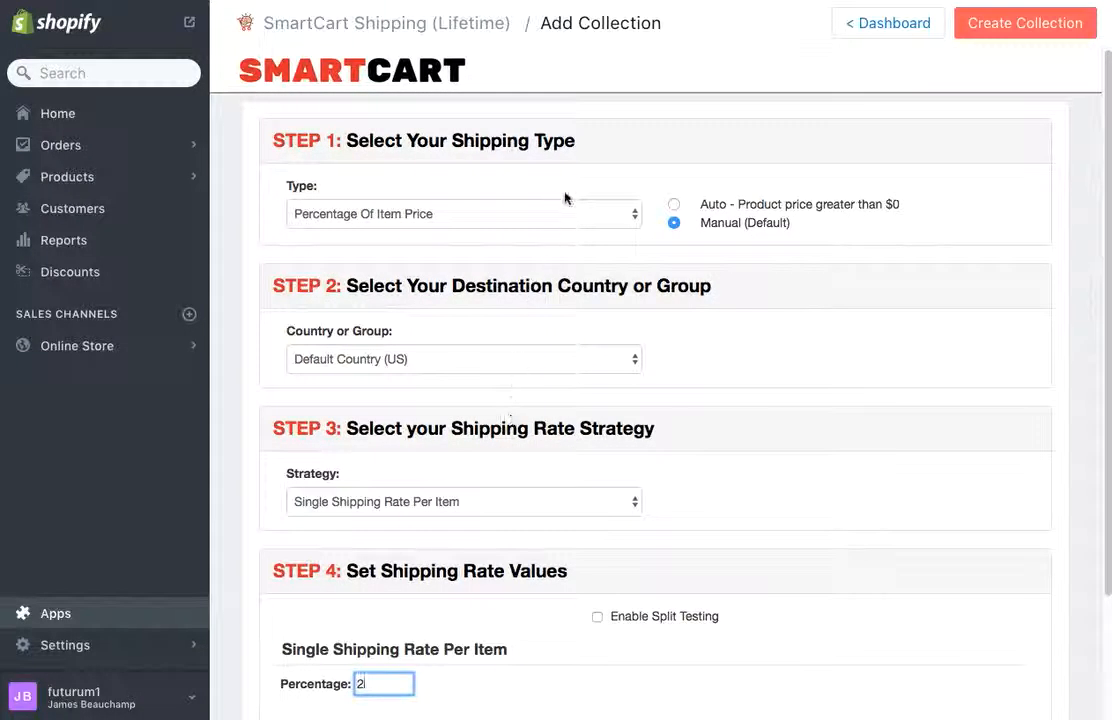
{"action": "left_click", "coordinate": [628, 503]}
{"action": "left_click", "coordinate": [617, 519]}
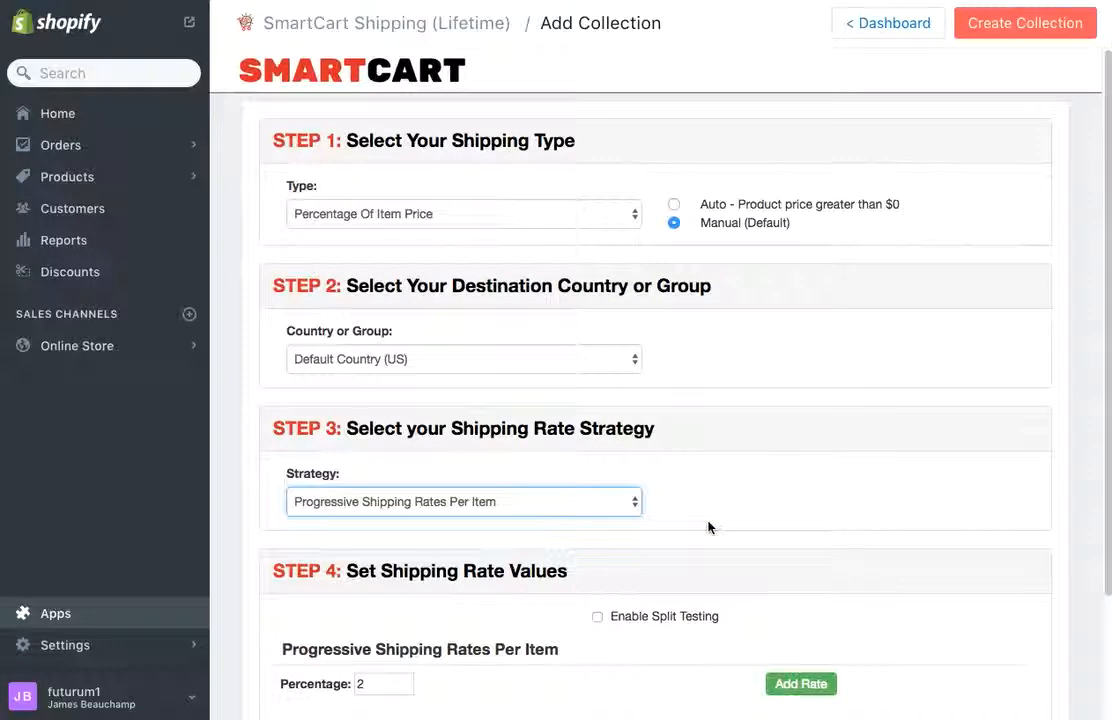
Step: Add two more progressive rate rows, making three in total
{"action": "scroll", "coordinate": [707, 526], "scroll_direction": "down", "scroll_amount": 2}
{"action": "left_click", "coordinate": [800, 612]}
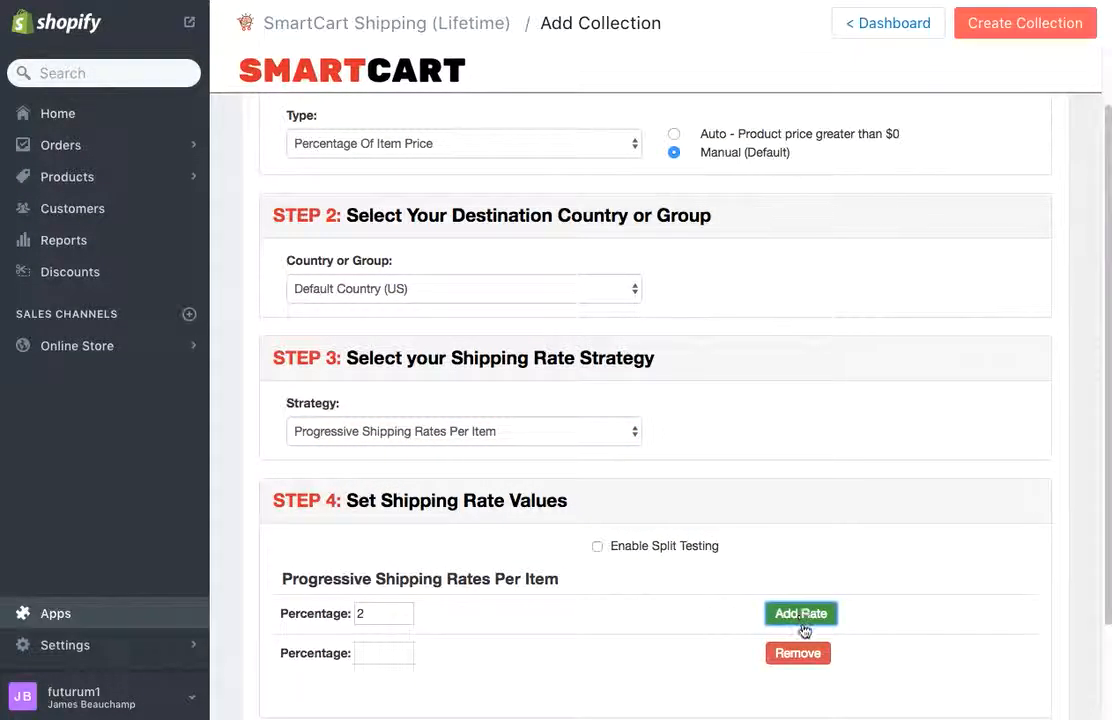
{"action": "left_click", "coordinate": [800, 610]}
{"action": "scroll", "coordinate": [733, 619], "scroll_direction": "down", "scroll_amount": 1}
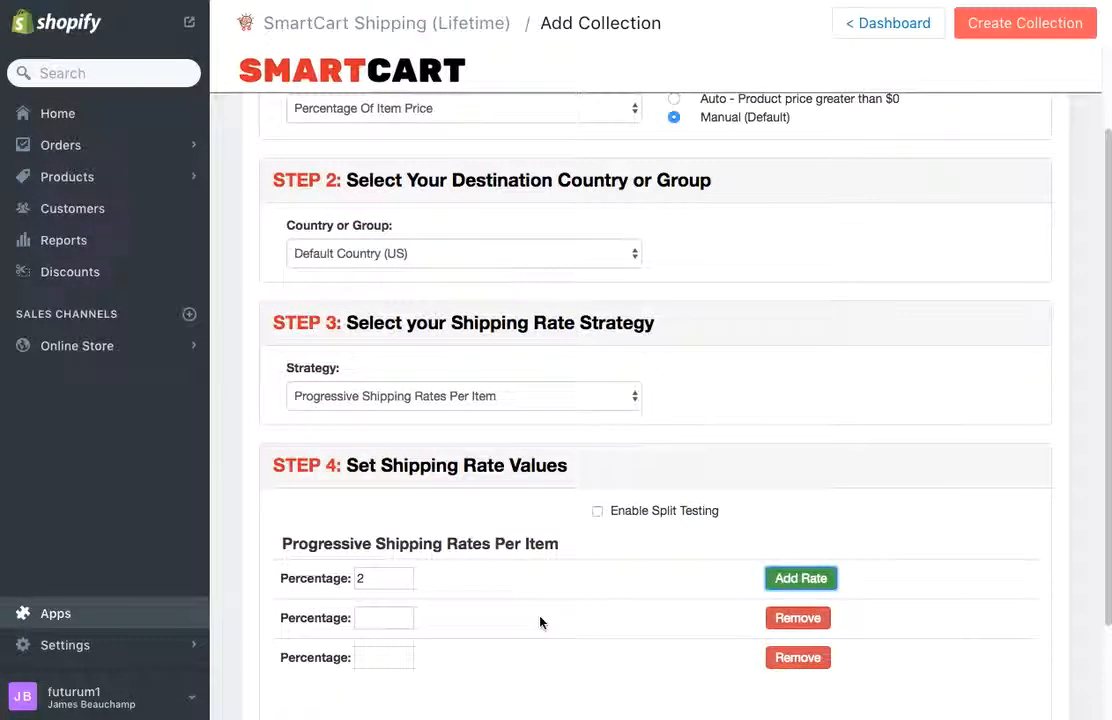
Step: Set the three progressive percentages to 10, 5 and 1
{"action": "double_click", "coordinate": [362, 577]}
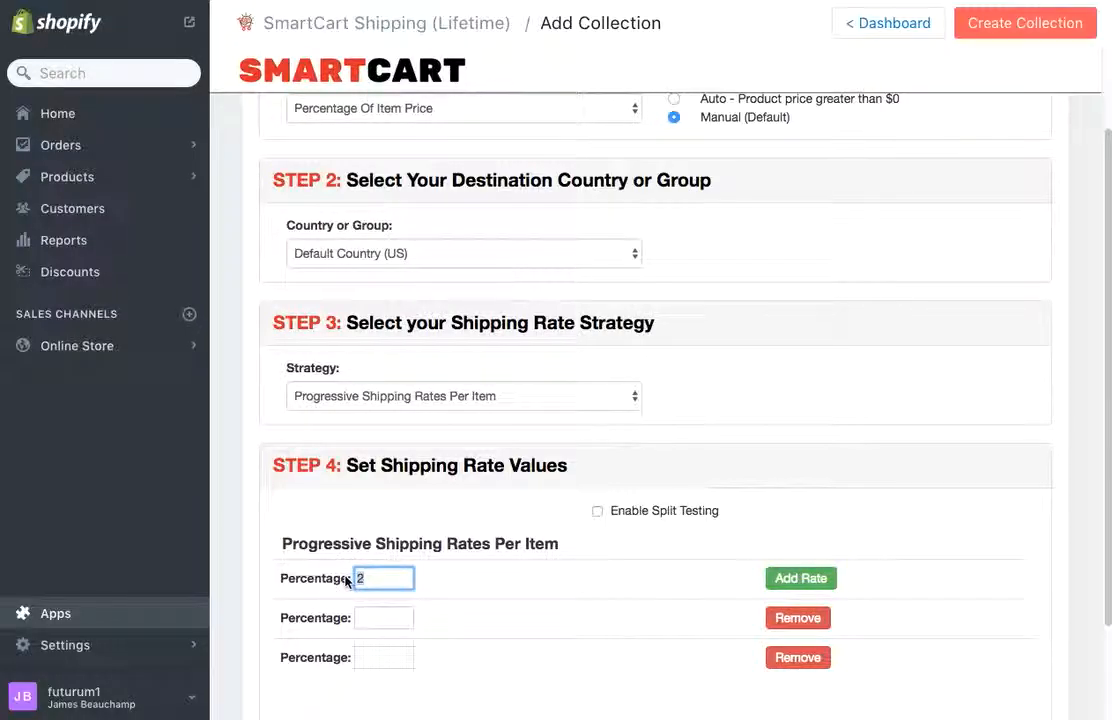
{"action": "type", "text": "10"}
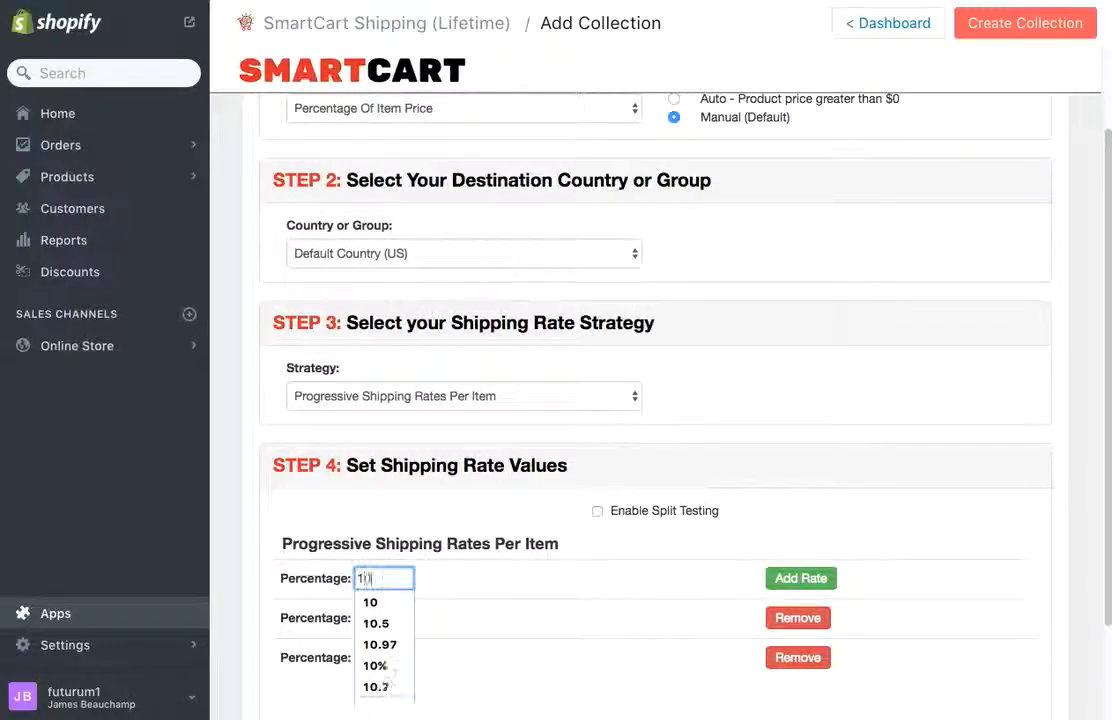
{"action": "left_click", "coordinate": [375, 600]}
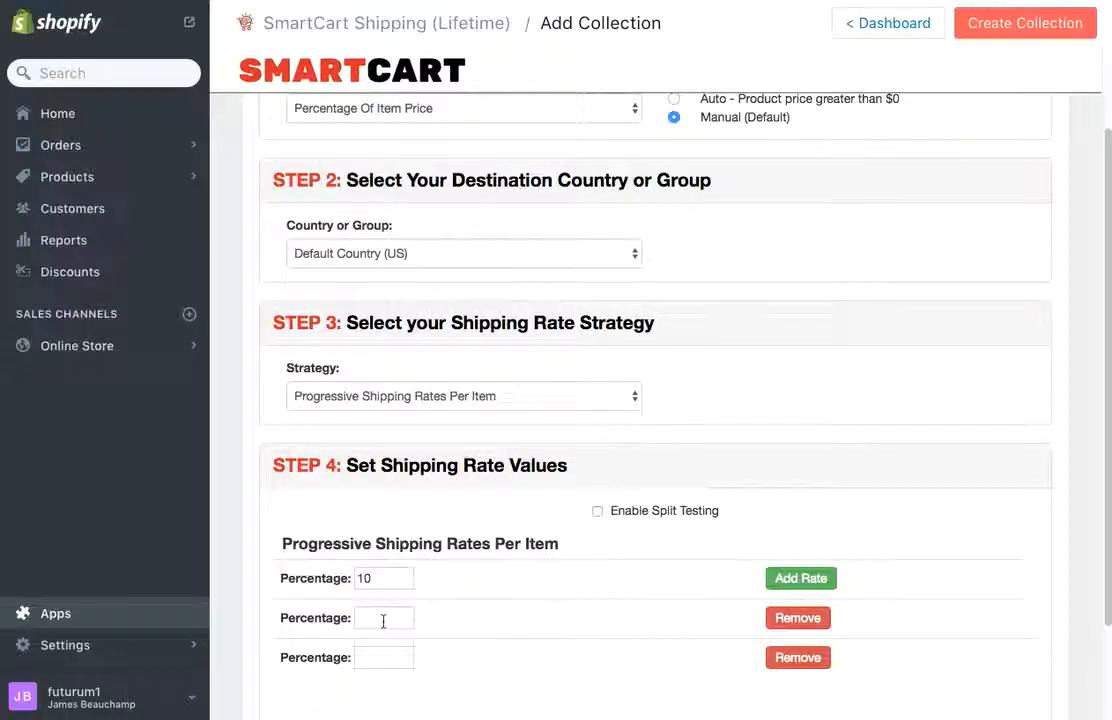
{"action": "left_click", "coordinate": [383, 620]}
{"action": "type", "text": "5"}
{"action": "left_click", "coordinate": [398, 639]}
{"action": "left_click", "coordinate": [410, 657]}
{"action": "type", "text": "1"}
{"action": "left_click", "coordinate": [511, 658]}
{"action": "scroll", "coordinate": [715, 505], "scroll_direction": "up", "scroll_amount": 2}
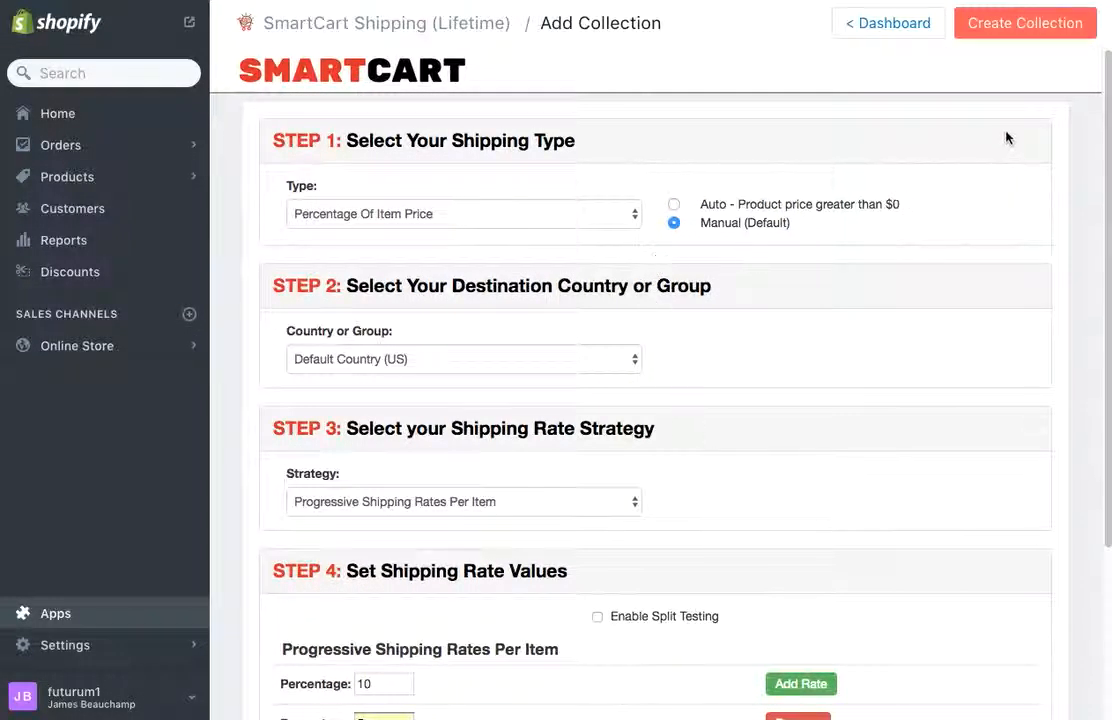
Step: Switch the shipping type to Percentage of Cart Subtotal using the Single Shipping Rate By Cart Subtotal strategy, keeping percentages 10, 5 and 1
{"action": "left_click", "coordinate": [625, 216]}
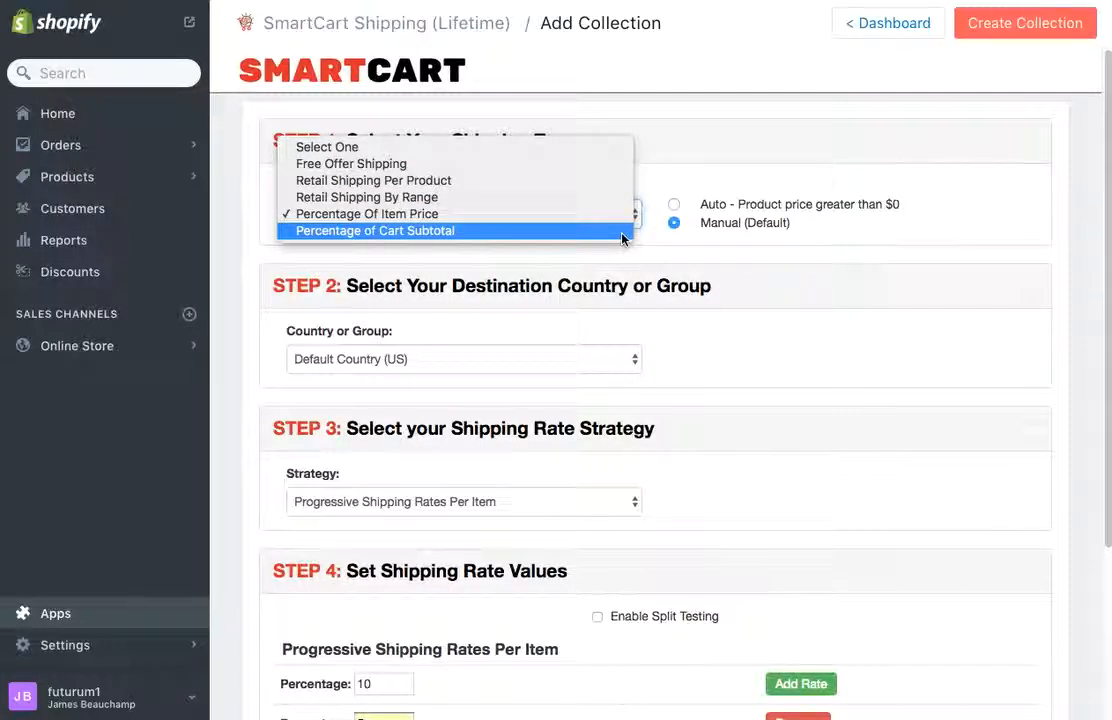
{"action": "left_click", "coordinate": [621, 231]}
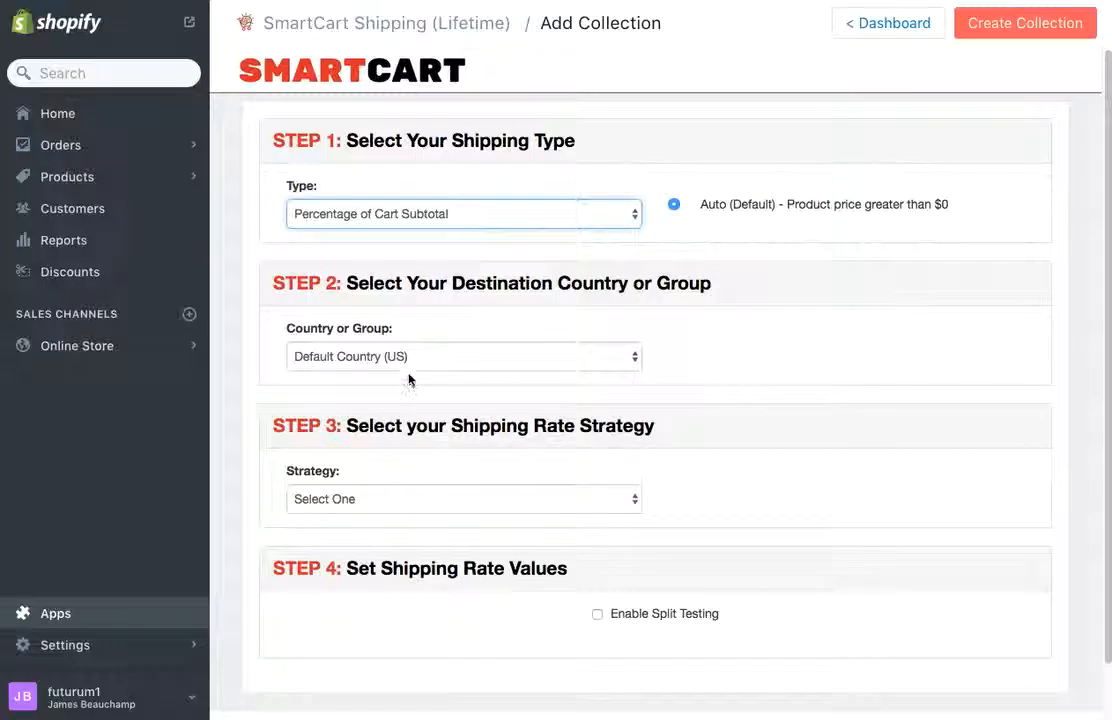
{"action": "left_click", "coordinate": [388, 497]}
{"action": "left_click", "coordinate": [390, 516]}
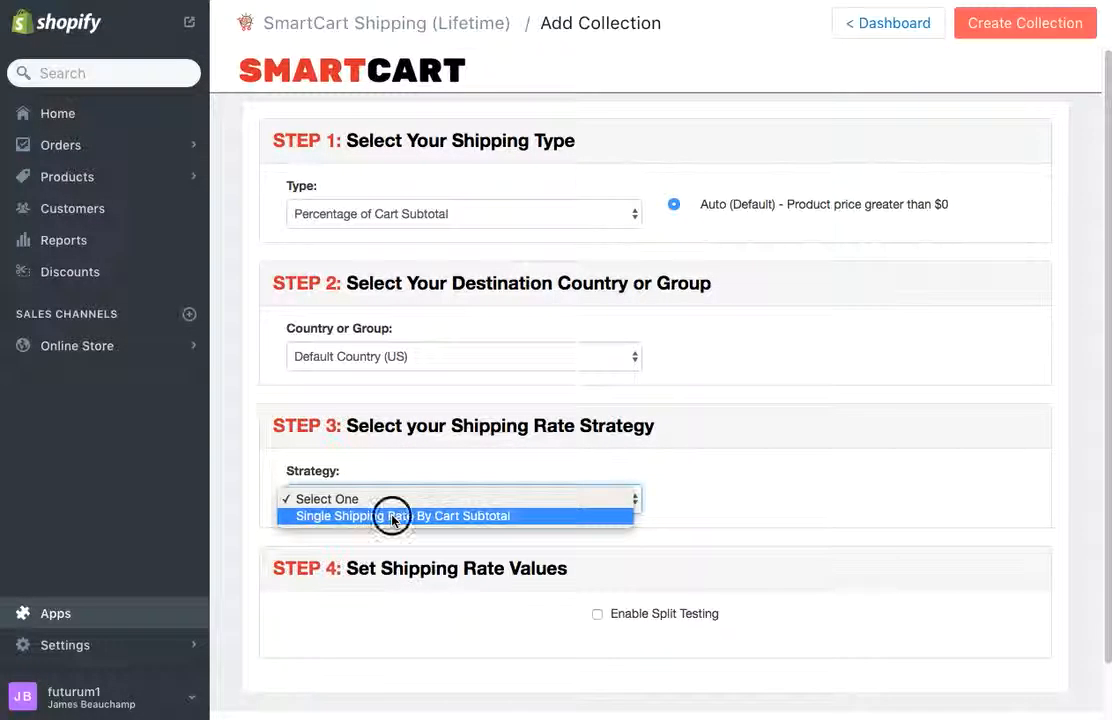
{"action": "scroll", "coordinate": [440, 628], "scroll_direction": "down", "scroll_amount": 3}
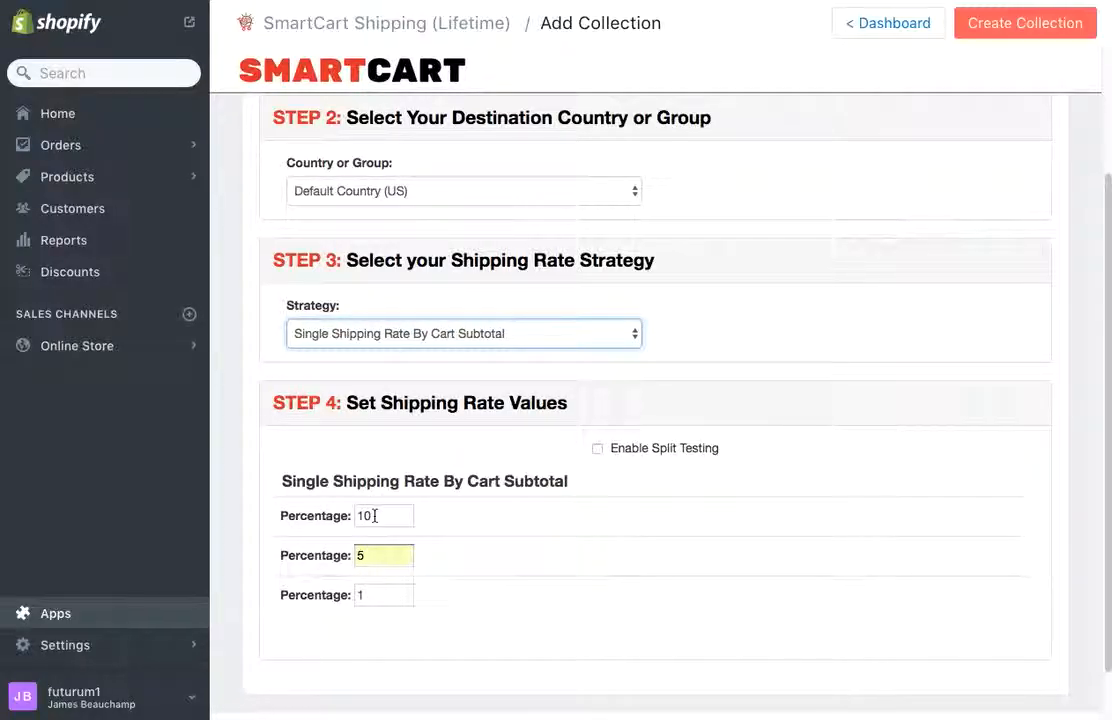
{"action": "scroll", "coordinate": [465, 546], "scroll_direction": "up", "scroll_amount": 3}
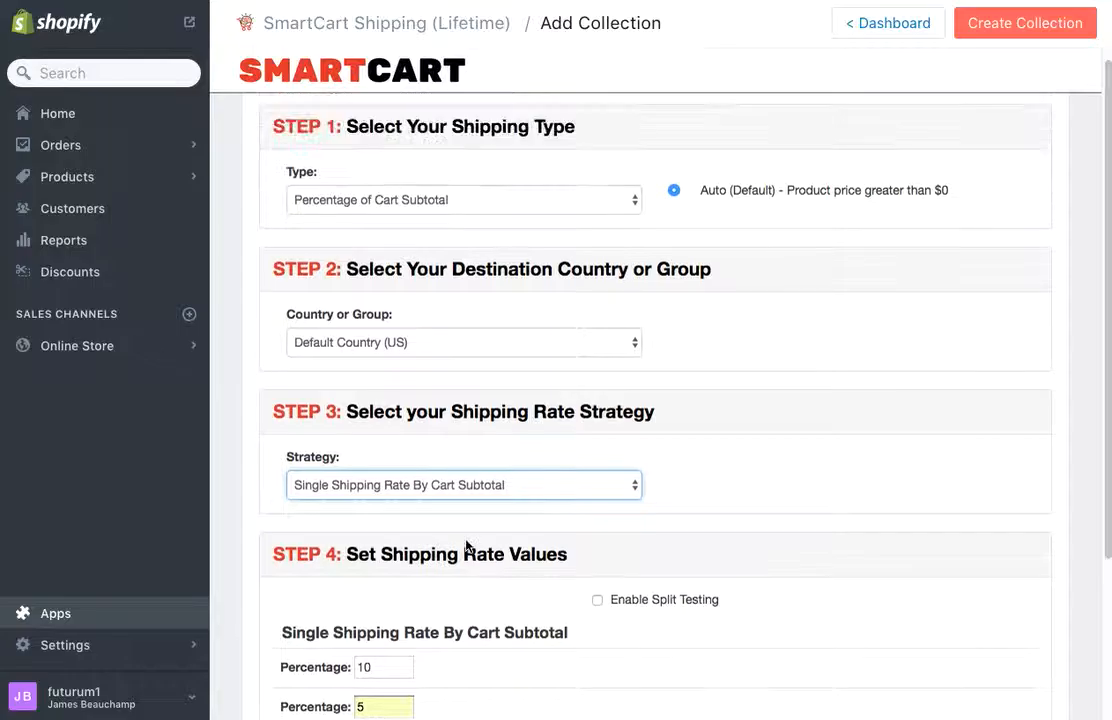